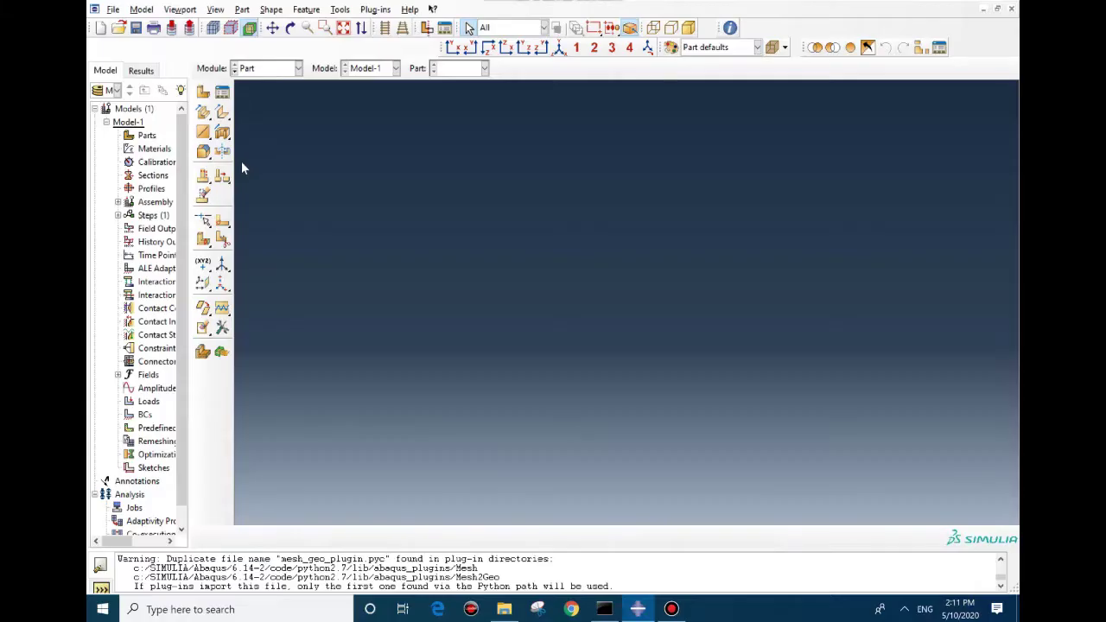
Step: Create a 3D solid plate part, approximate size 0.1, from a 0.05 × 0.1 rectangle extruded 0.005 deep
{"action": "left_click", "coordinate": [203, 92]}
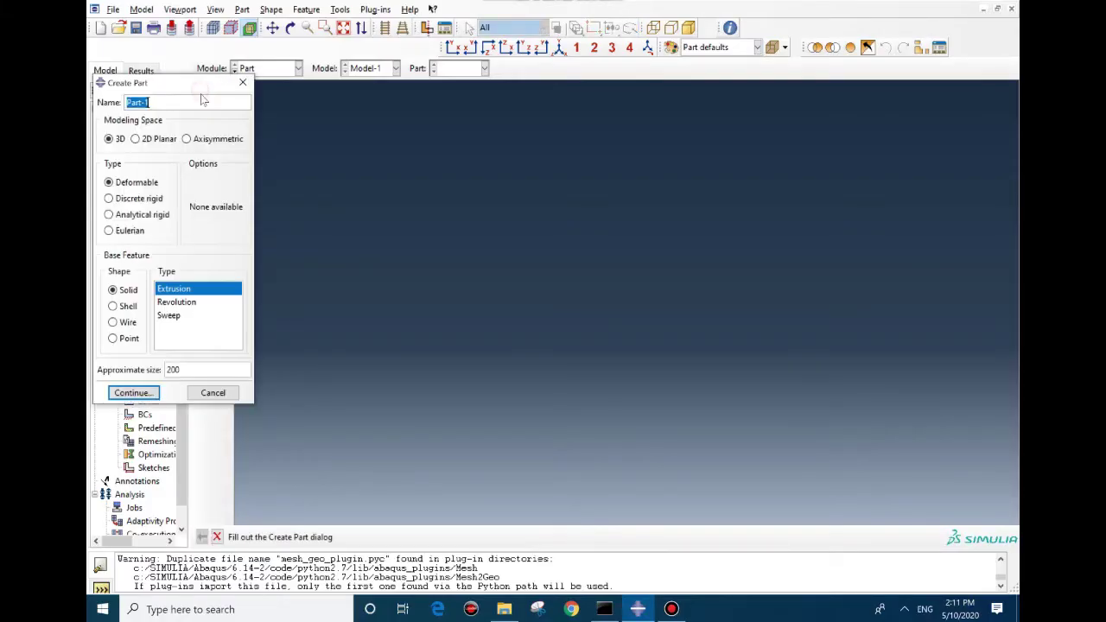
{"action": "double_click", "coordinate": [175, 370]}
{"action": "type", "text": "0.1"}
{"action": "left_click", "coordinate": [134, 392]}
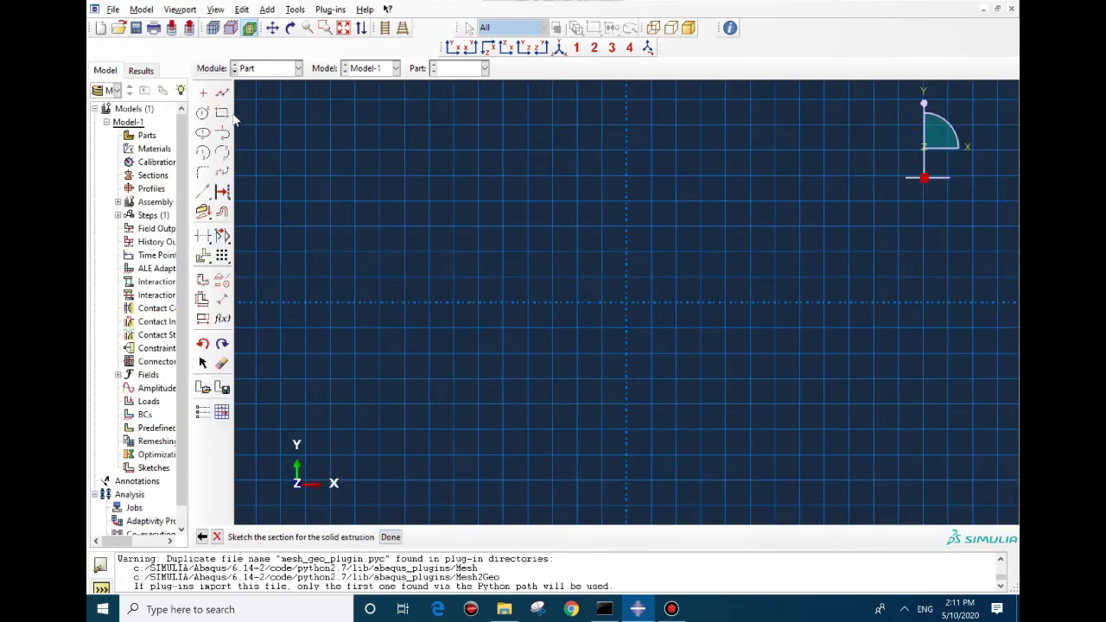
{"action": "left_click", "coordinate": [222, 113]}
{"action": "type", "text": "0.05,0.1"}
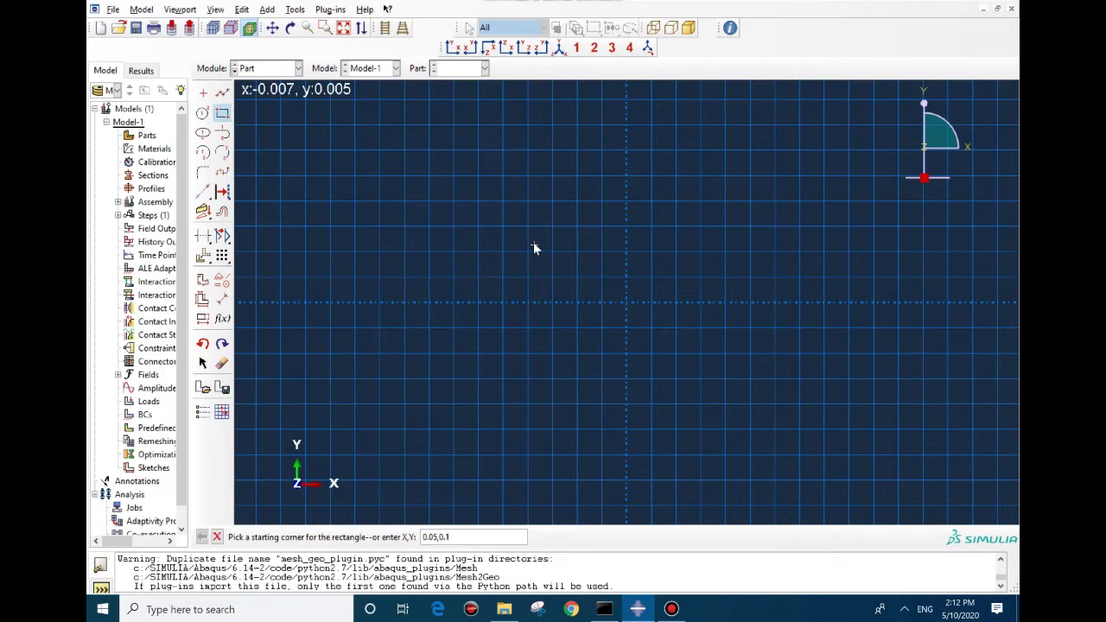
{"action": "key", "text": "Return"}
{"action": "type", "text": "0,0"}
{"action": "key", "text": "Return"}
{"action": "middle_click", "coordinate": [565, 360]}
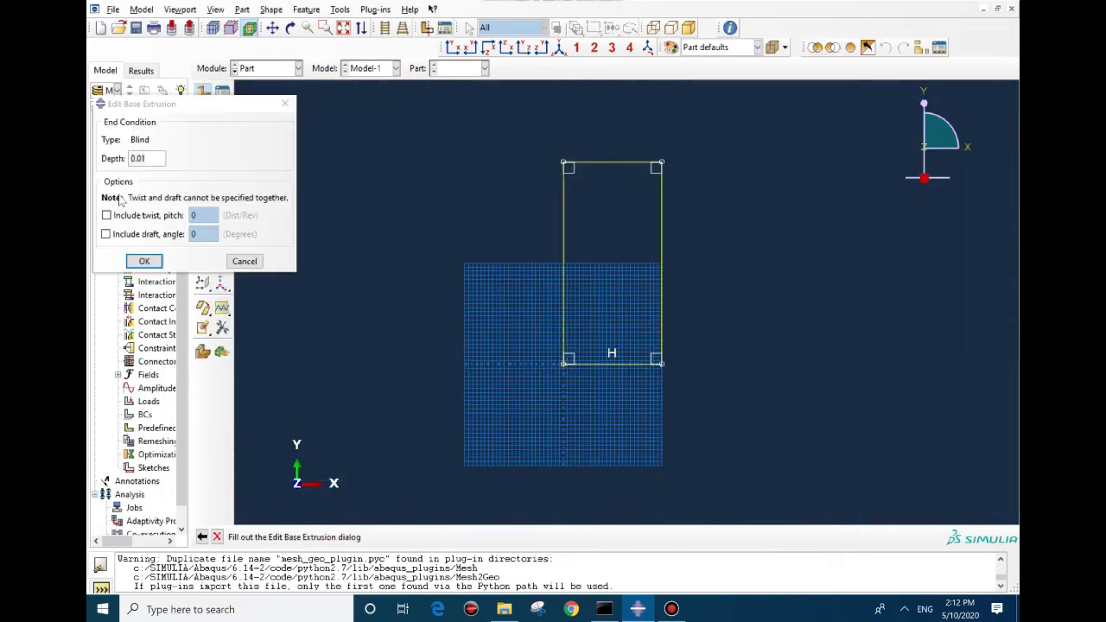
{"action": "type", "text": "0.00"}
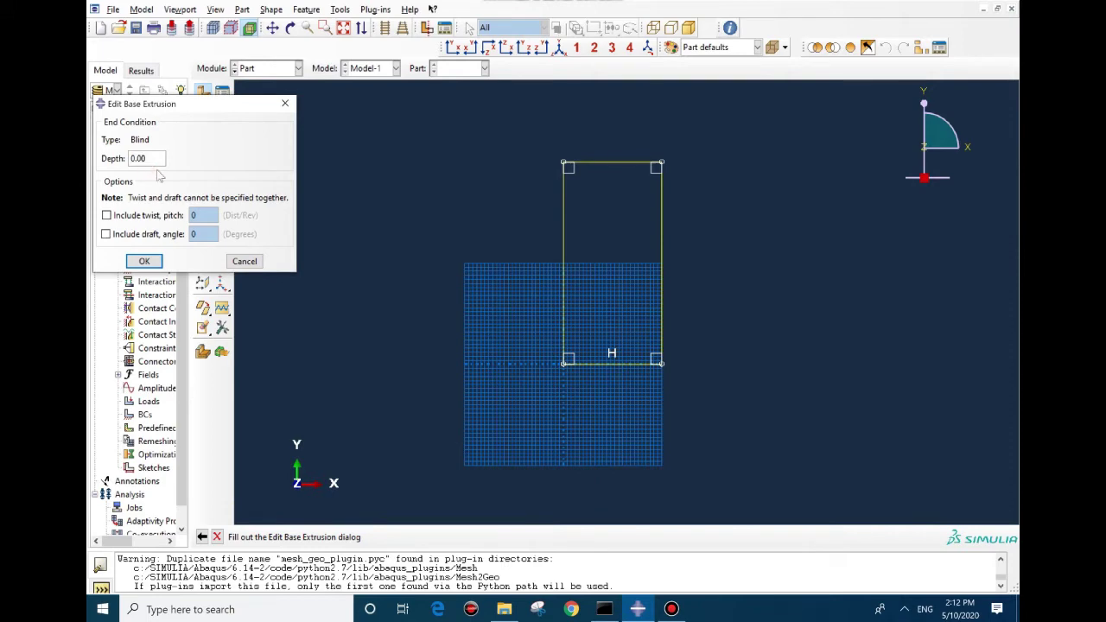
{"action": "type", "text": "5"}
{"action": "left_click", "coordinate": [140, 262]}
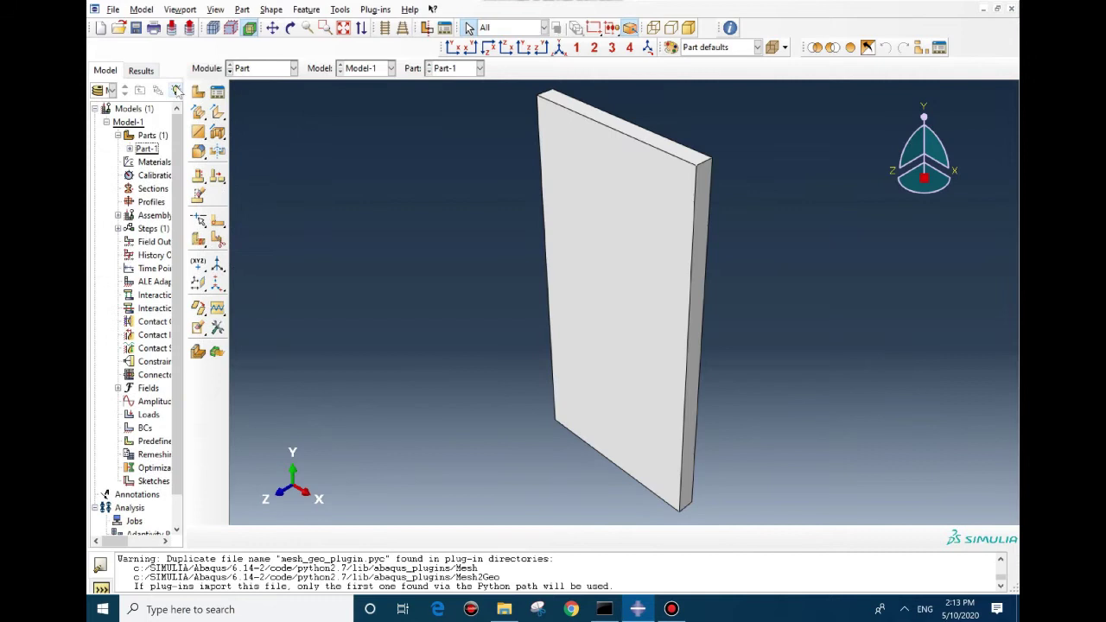
Step: Create shell Part-2 by extruding a sketched horizontal line to a depth of 0.01
{"action": "left_click", "coordinate": [198, 92]}
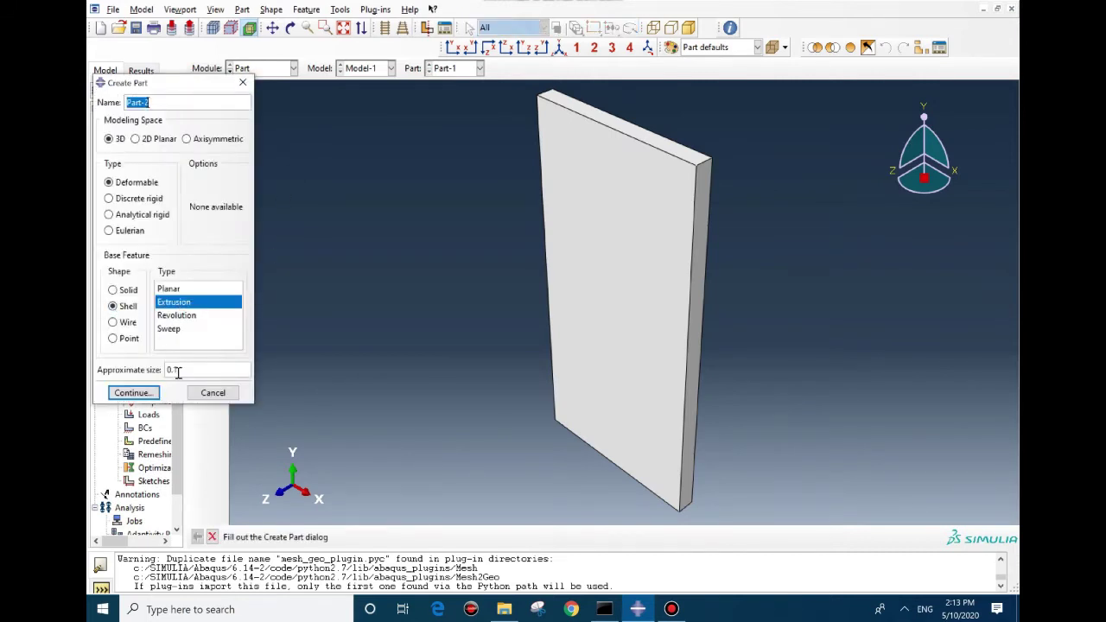
{"action": "left_click", "coordinate": [130, 393]}
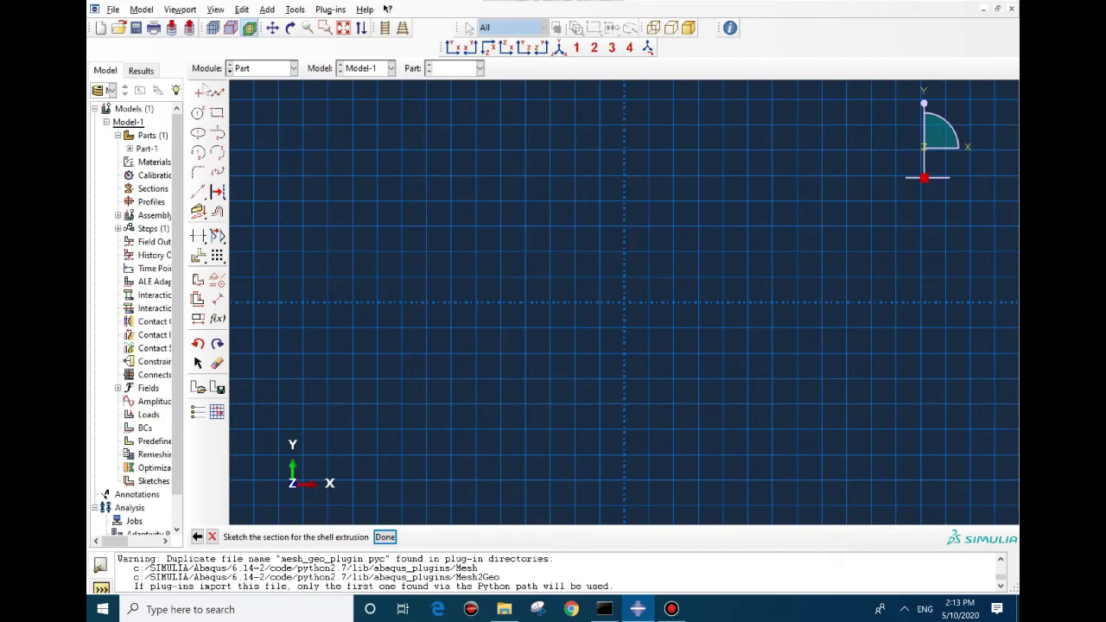
{"action": "left_click", "coordinate": [217, 93]}
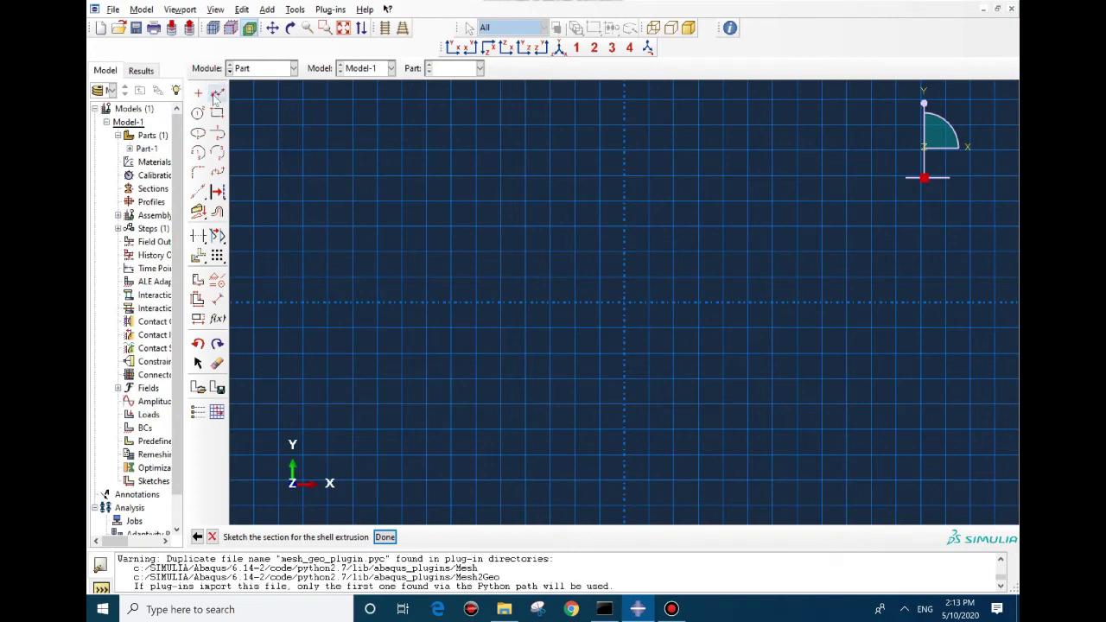
{"action": "left_click", "coordinate": [489, 265]}
{"action": "left_click", "coordinate": [623, 303]}
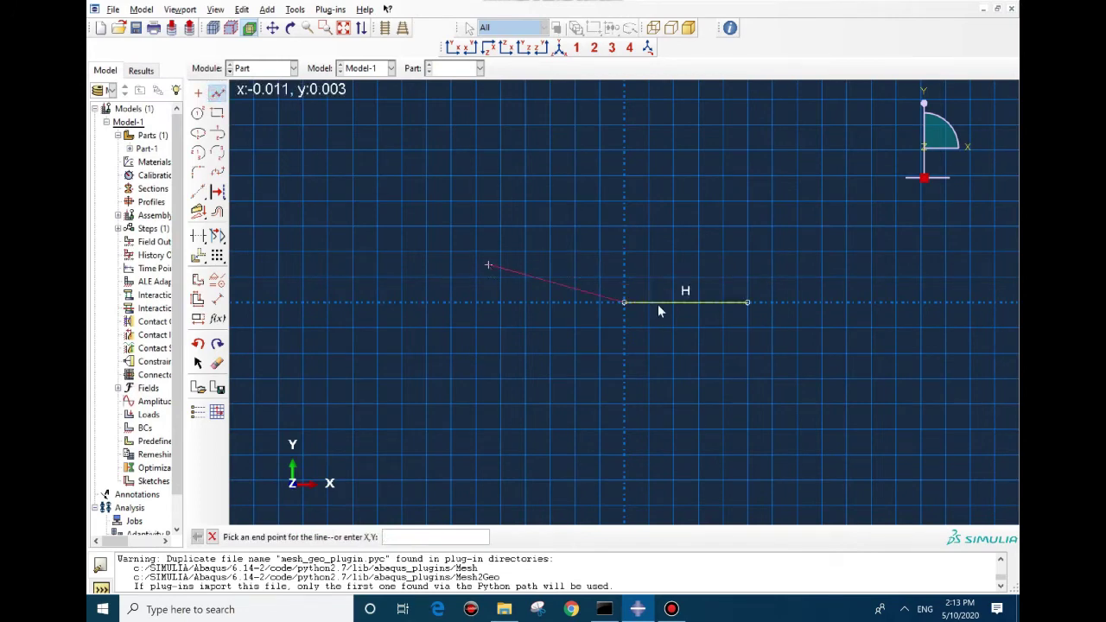
{"action": "middle_click", "coordinate": [659, 307]}
{"action": "left_click", "coordinate": [385, 537]}
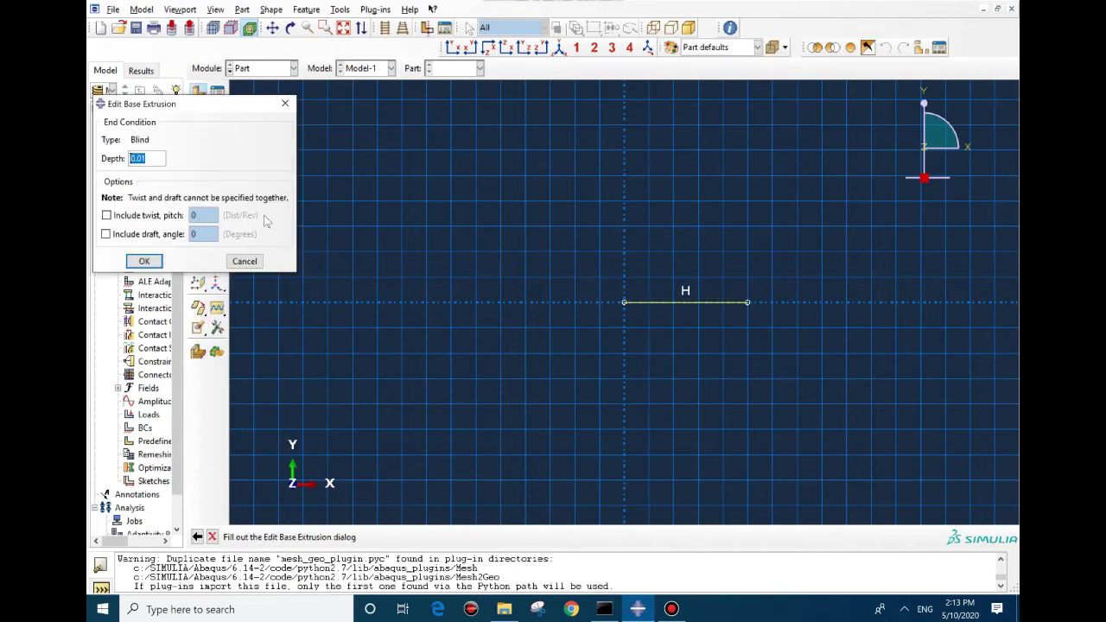
{"action": "left_click", "coordinate": [145, 159]}
{"action": "left_click", "coordinate": [144, 261]}
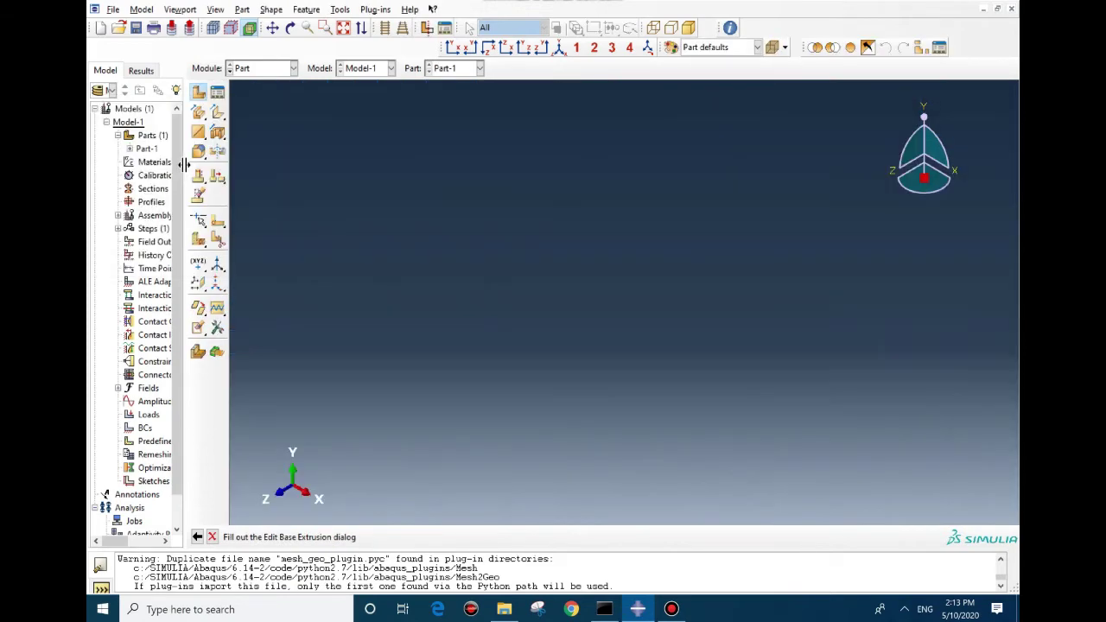
Step: In the Property module, create Material-1 with a mass density of 7850
{"action": "left_click", "coordinate": [259, 68]}
{"action": "left_click", "coordinate": [251, 97]}
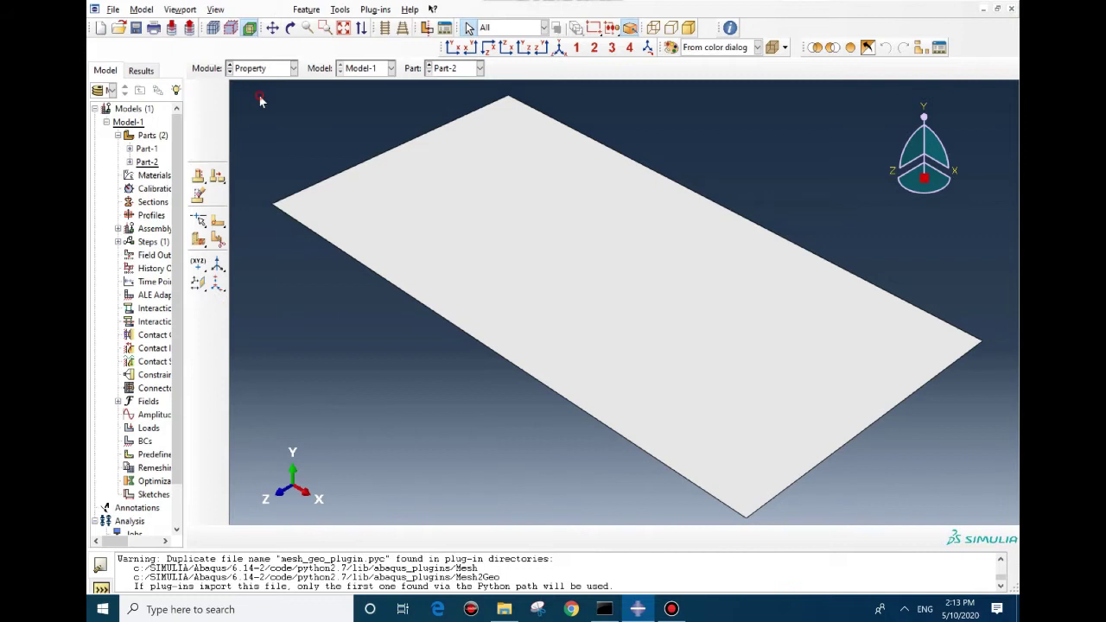
{"action": "left_click", "coordinate": [199, 91]}
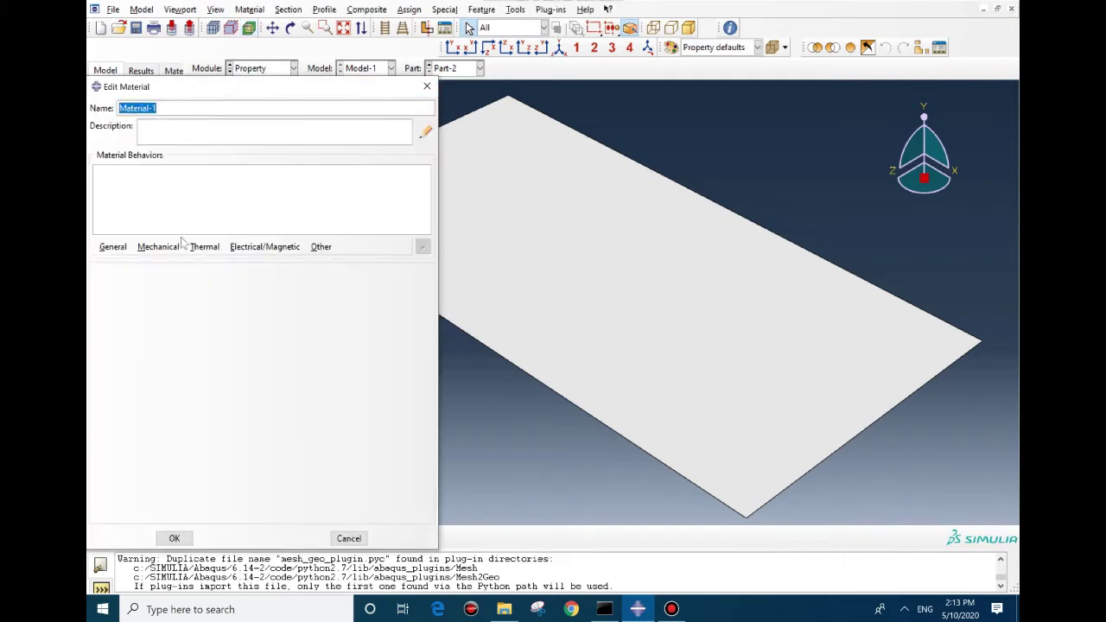
{"action": "left_click", "coordinate": [113, 247]}
{"action": "left_click", "coordinate": [132, 270]}
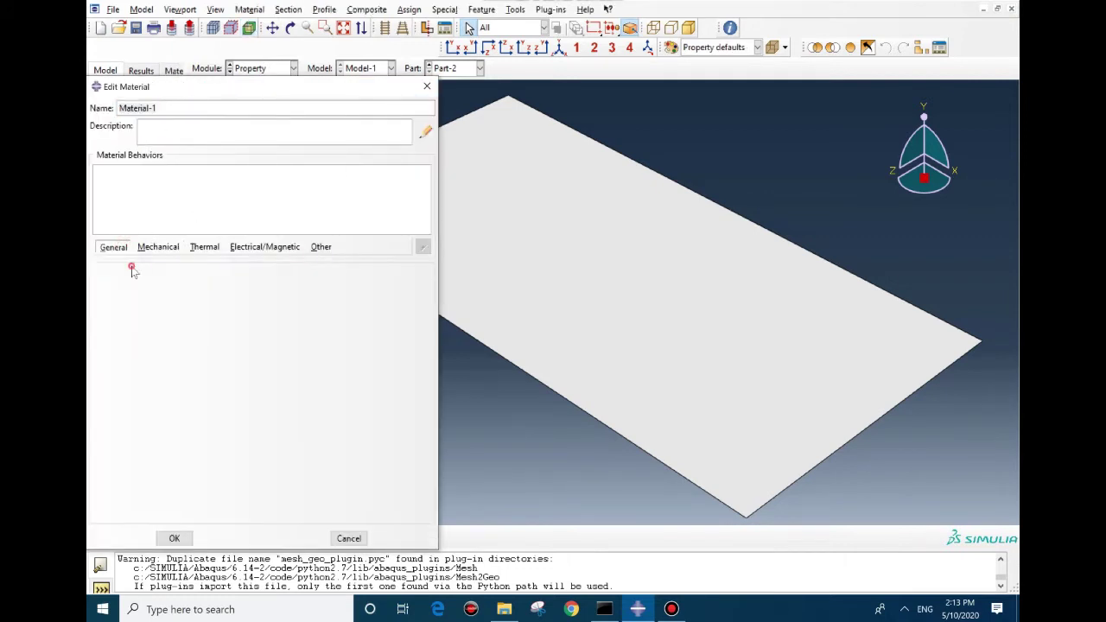
{"action": "left_click", "coordinate": [140, 384]}
{"action": "type", "text": "7"}
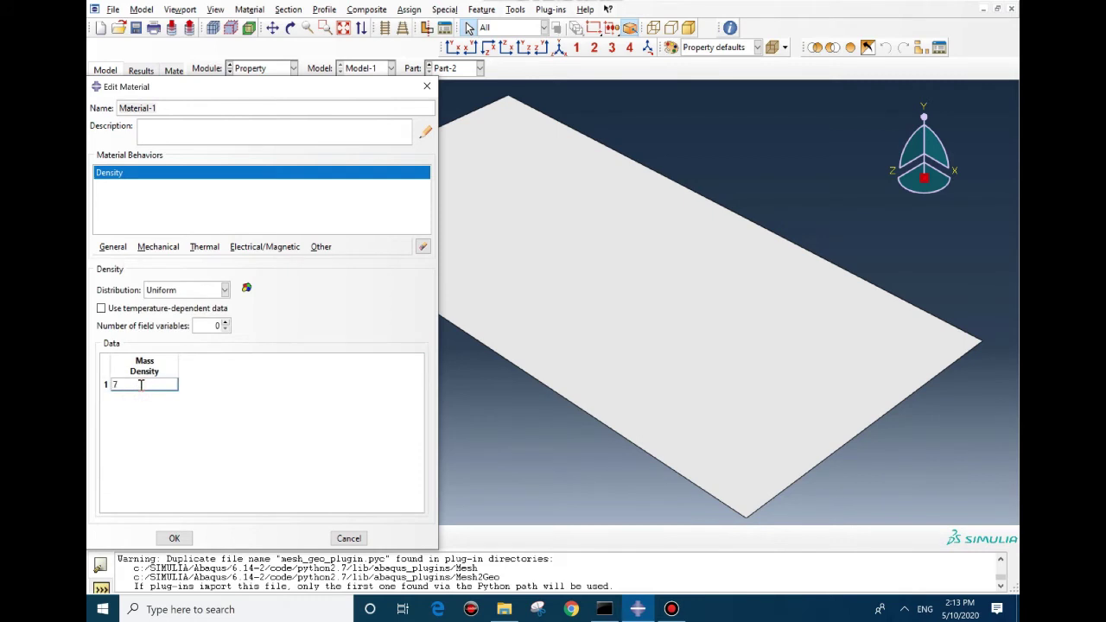
{"action": "type", "text": "850"}
Step: Add isotropic elastic behaviour with Young's modulus 200e9 and Poisson's ratio 0.3
{"action": "left_click", "coordinate": [159, 247]}
{"action": "mouse_move", "coordinate": [162, 263]}
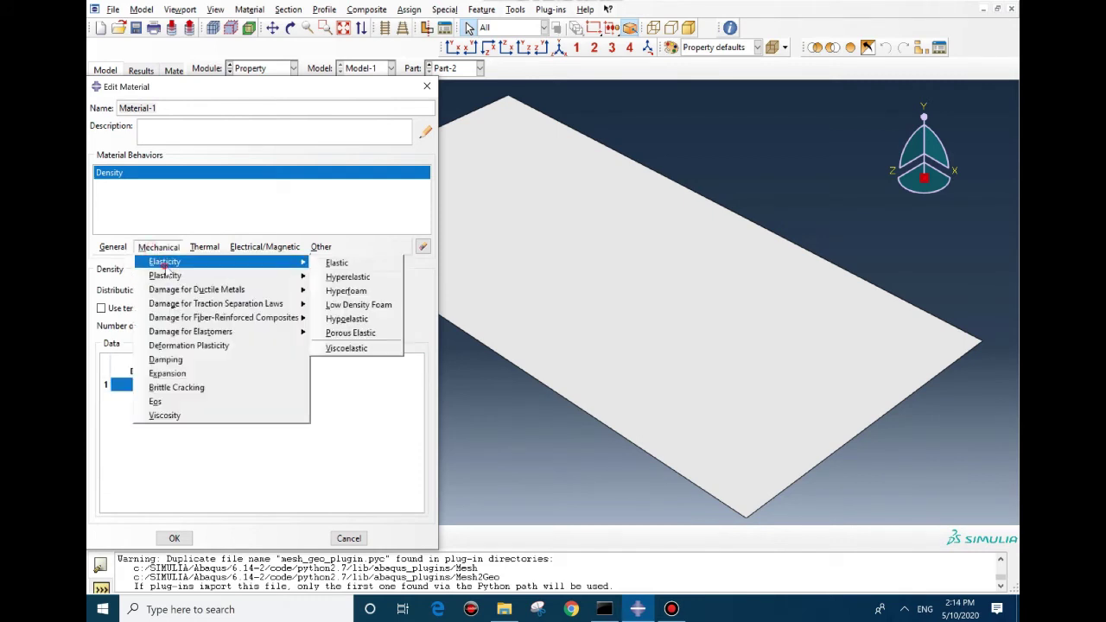
{"action": "left_click", "coordinate": [336, 263]}
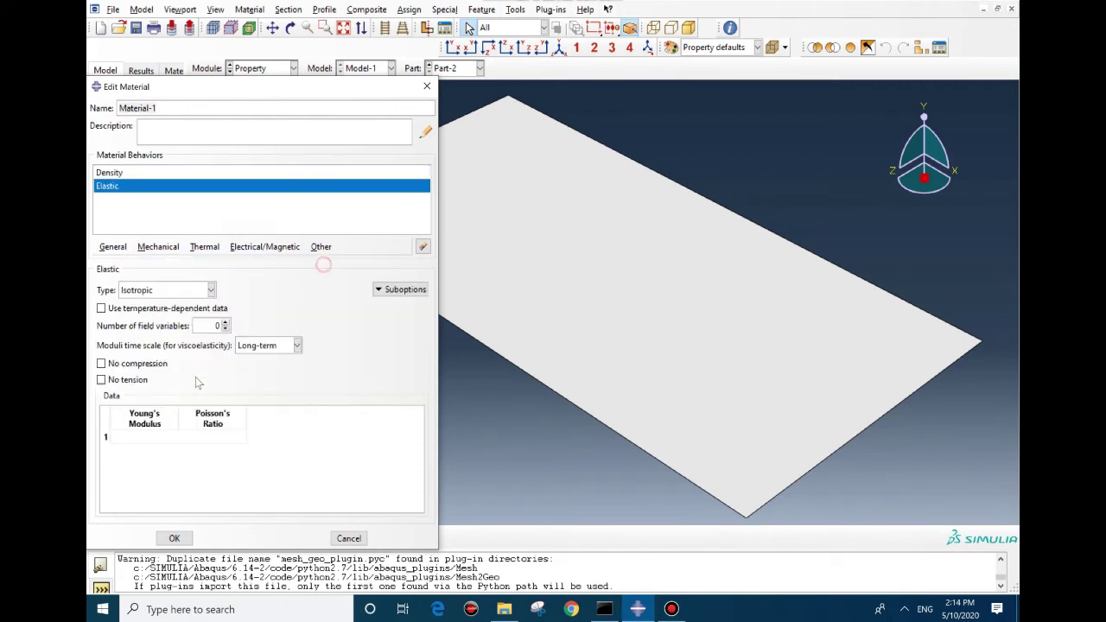
{"action": "left_click", "coordinate": [143, 437]}
{"action": "type", "text": "200e9"}
{"action": "key", "text": "Tab"}
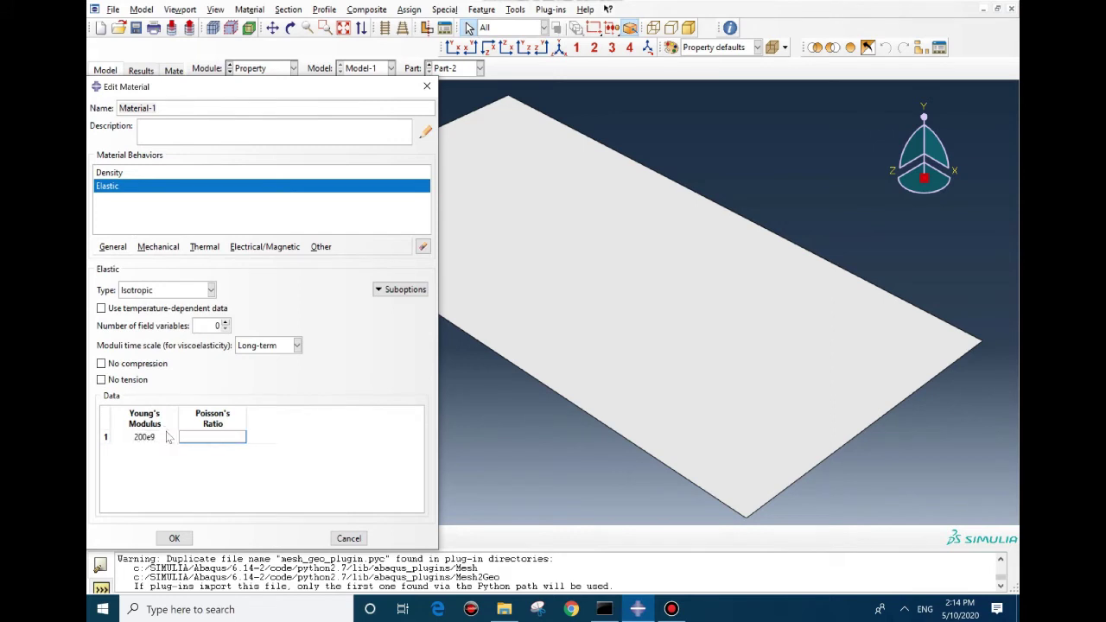
{"action": "left_click", "coordinate": [216, 251]}
{"action": "left_click", "coordinate": [158, 247]}
{"action": "mouse_move", "coordinate": [216, 306]}
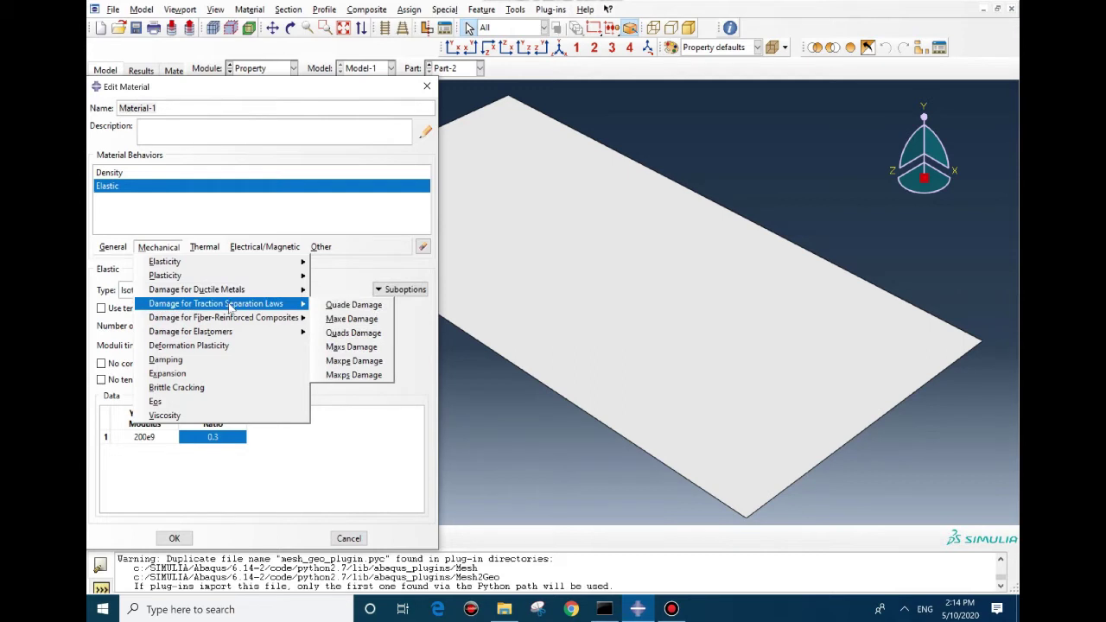
Step: Add Maxps Damage at 100e6 with linear displacement evolution failing at 0.0001
{"action": "left_click", "coordinate": [353, 375]}
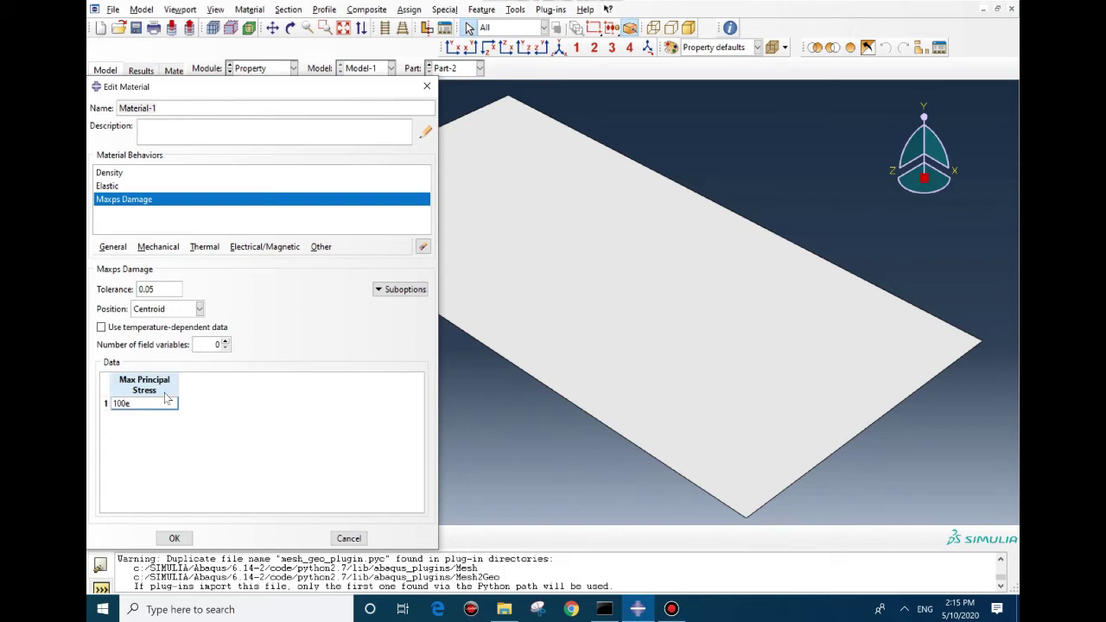
{"action": "type", "text": "100e6"}
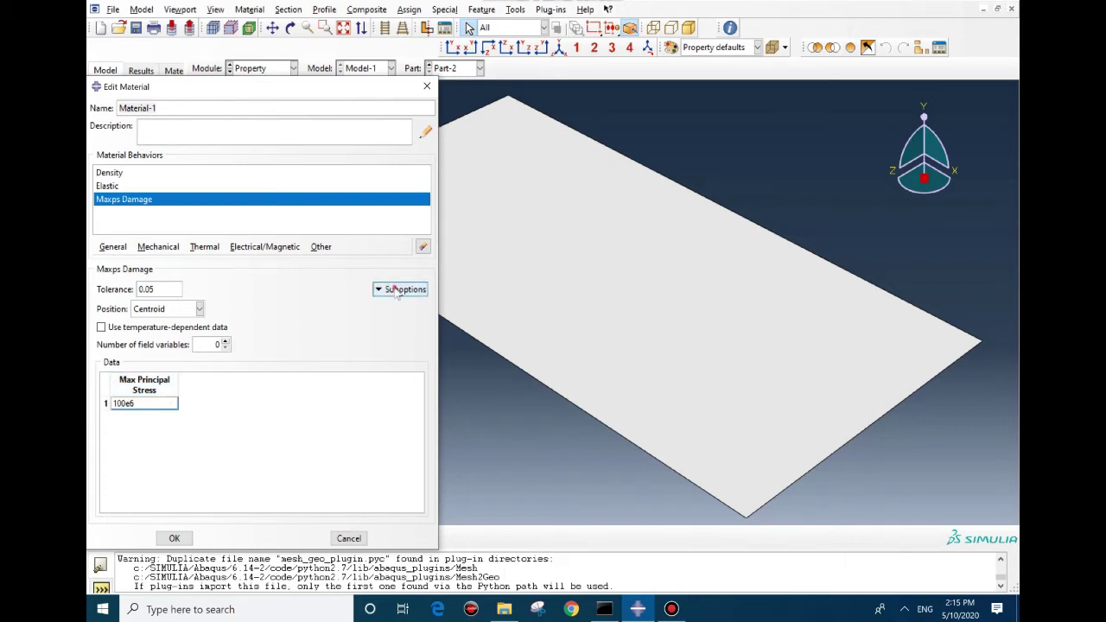
{"action": "left_click", "coordinate": [397, 290]}
{"action": "left_click", "coordinate": [408, 307]}
{"action": "left_click_drag", "start_coordinate": [247, 170], "coordinate": [485, 102]}
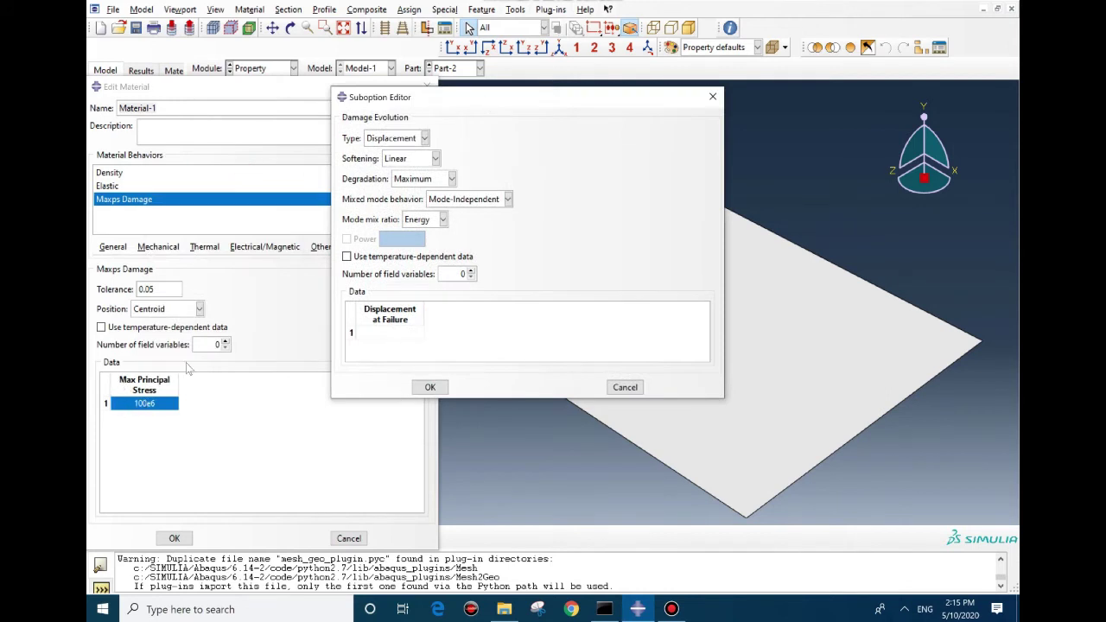
{"action": "double_click", "coordinate": [406, 336]}
{"action": "type", "text": "0.0001"}
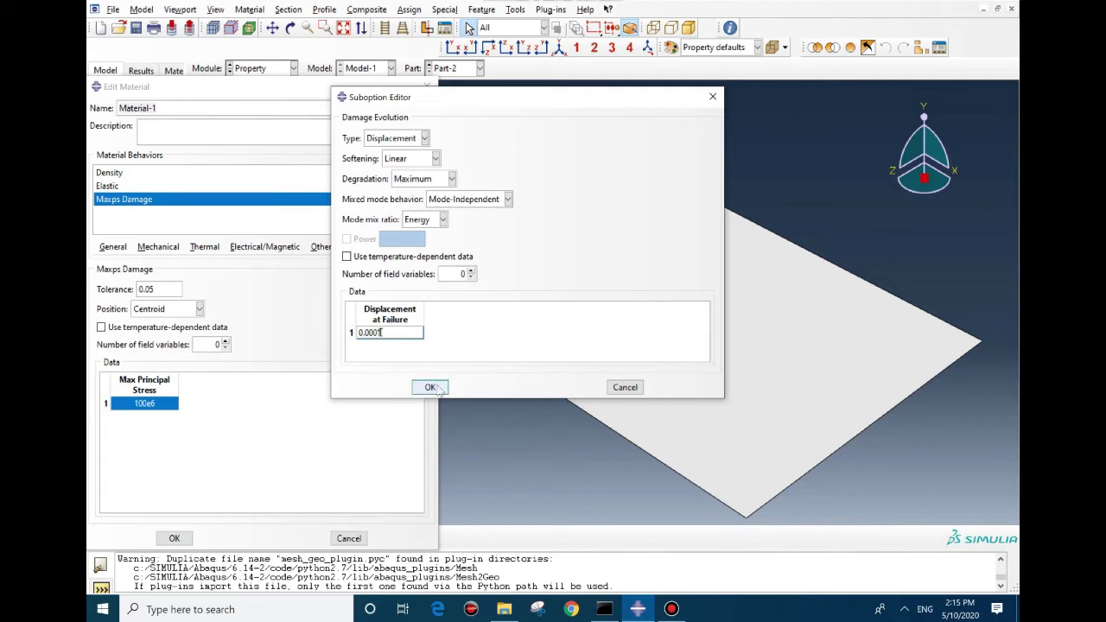
{"action": "left_click", "coordinate": [432, 387]}
Step: Save Material-1 and create Section-1, a solid homogeneous section of Material-1, for Part-1
{"action": "left_click", "coordinate": [173, 537]}
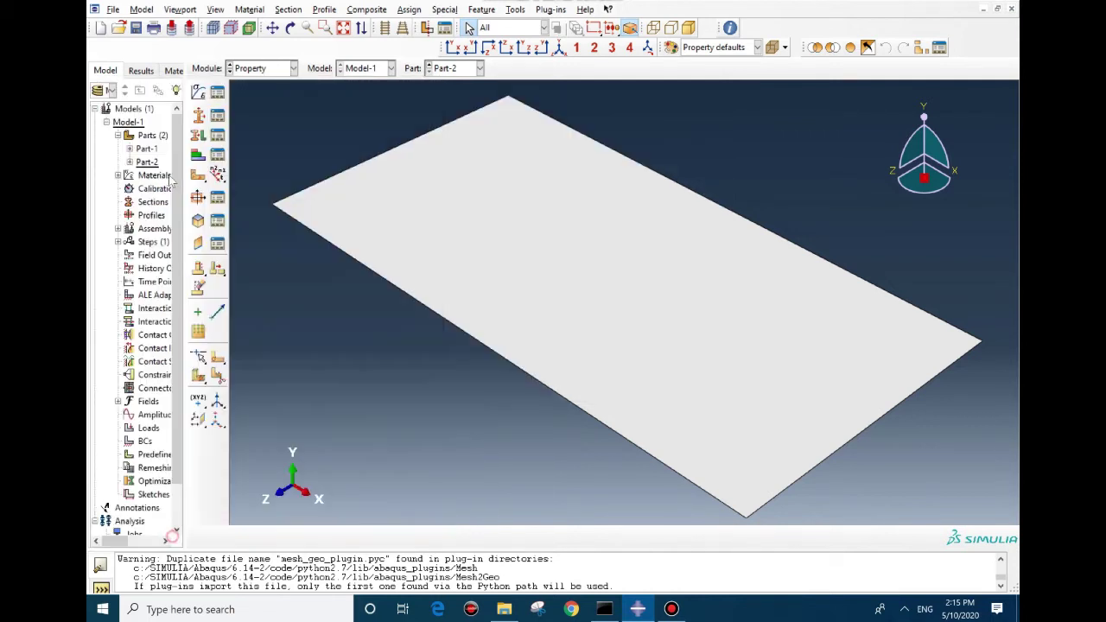
{"action": "left_click", "coordinate": [455, 68]}
{"action": "left_click", "coordinate": [445, 82]}
{"action": "left_click", "coordinate": [198, 115]}
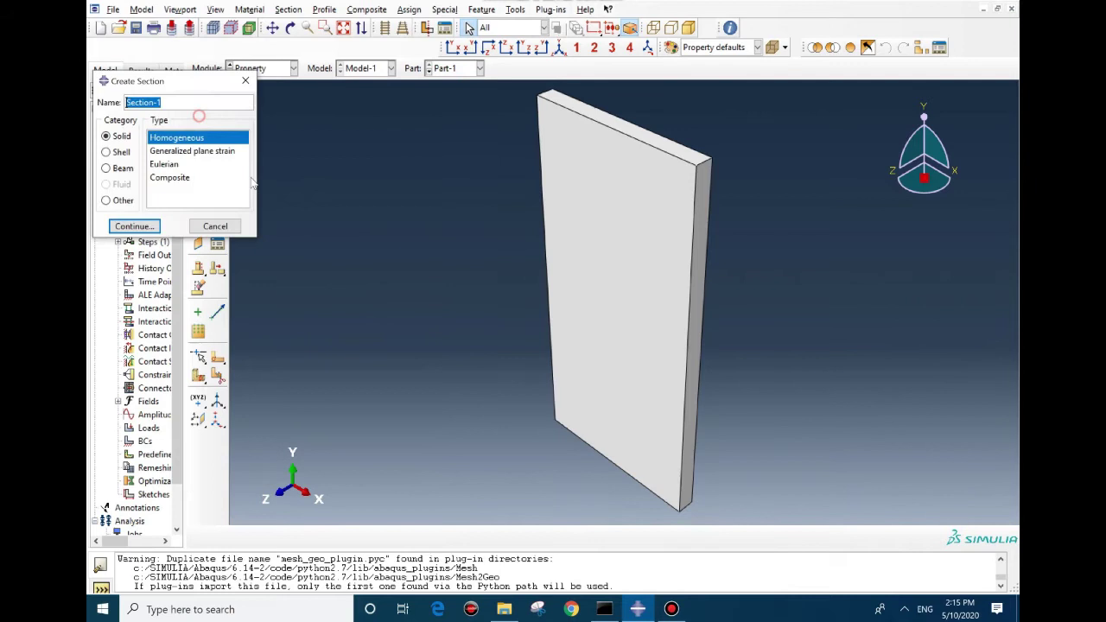
{"action": "left_click", "coordinate": [134, 226]}
{"action": "left_click", "coordinate": [67, 198]}
Step: Assign Section-1 to the whole Part-1 plate
{"action": "left_click", "coordinate": [197, 135]}
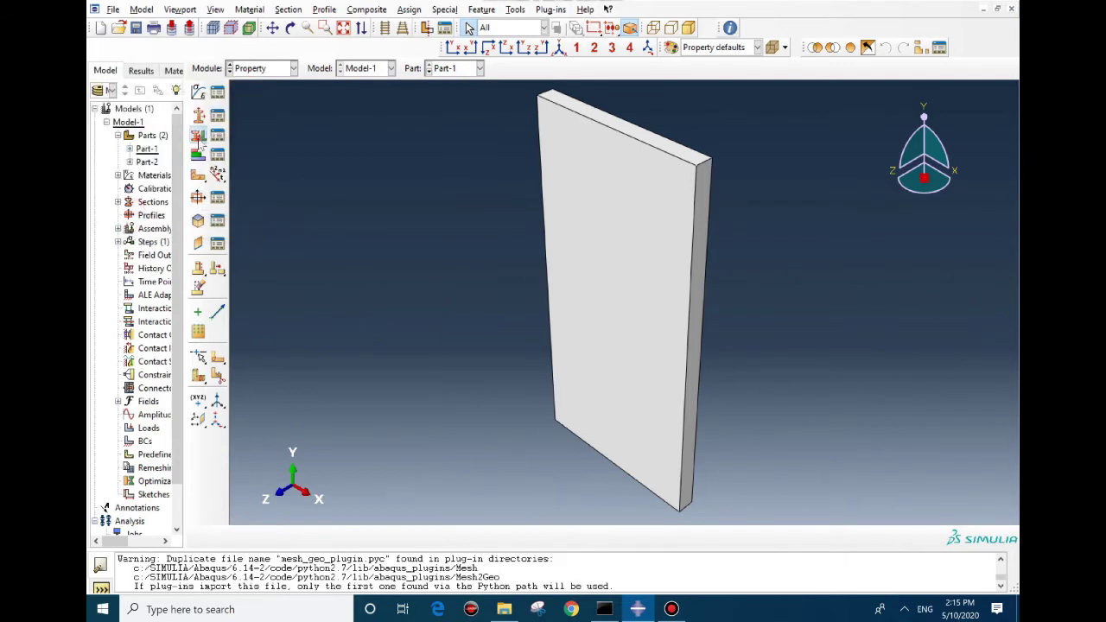
{"action": "left_click", "coordinate": [621, 186]}
{"action": "middle_click", "coordinate": [363, 378]}
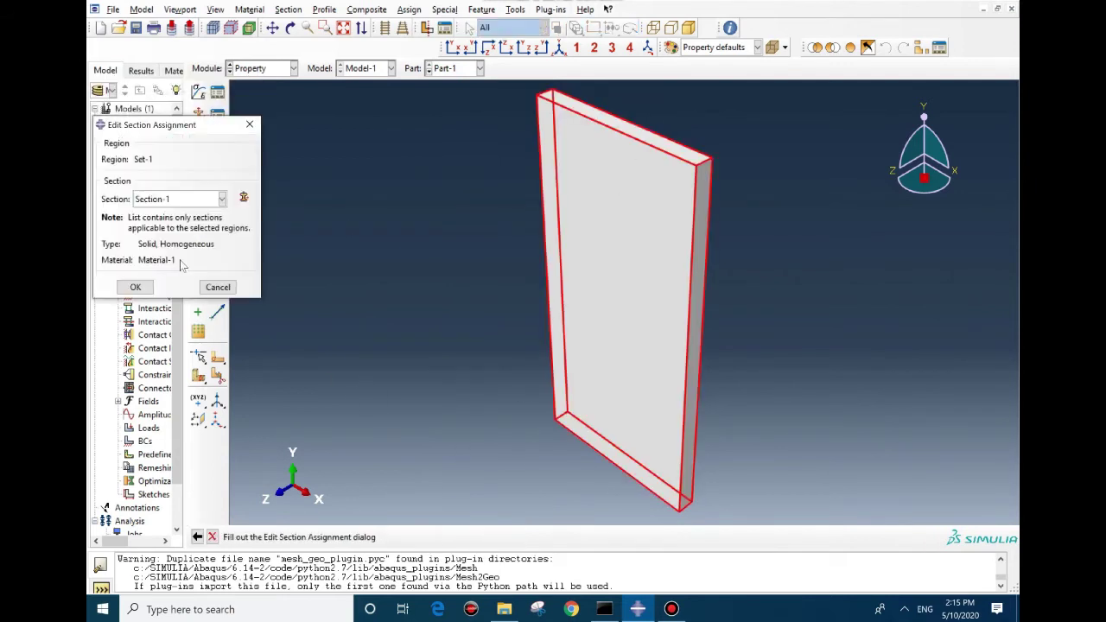
{"action": "left_click", "coordinate": [135, 287]}
{"action": "left_click", "coordinate": [264, 68]}
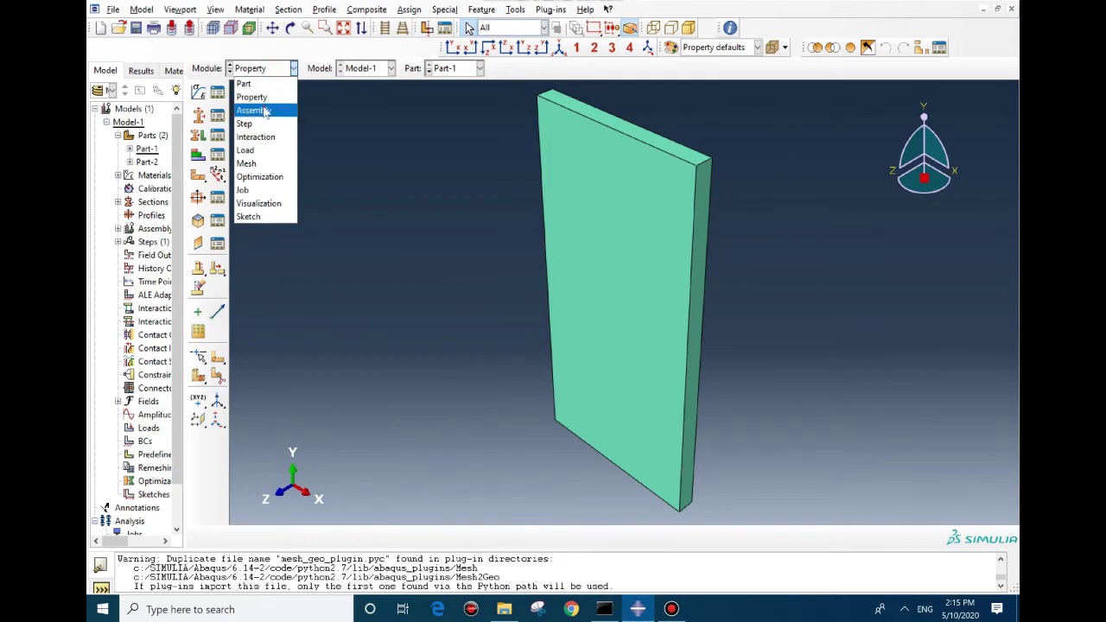
Step: In the Assembly module, create instances of both Part-1 and Part-2
{"action": "left_click", "coordinate": [259, 109]}
{"action": "left_click", "coordinate": [197, 91]}
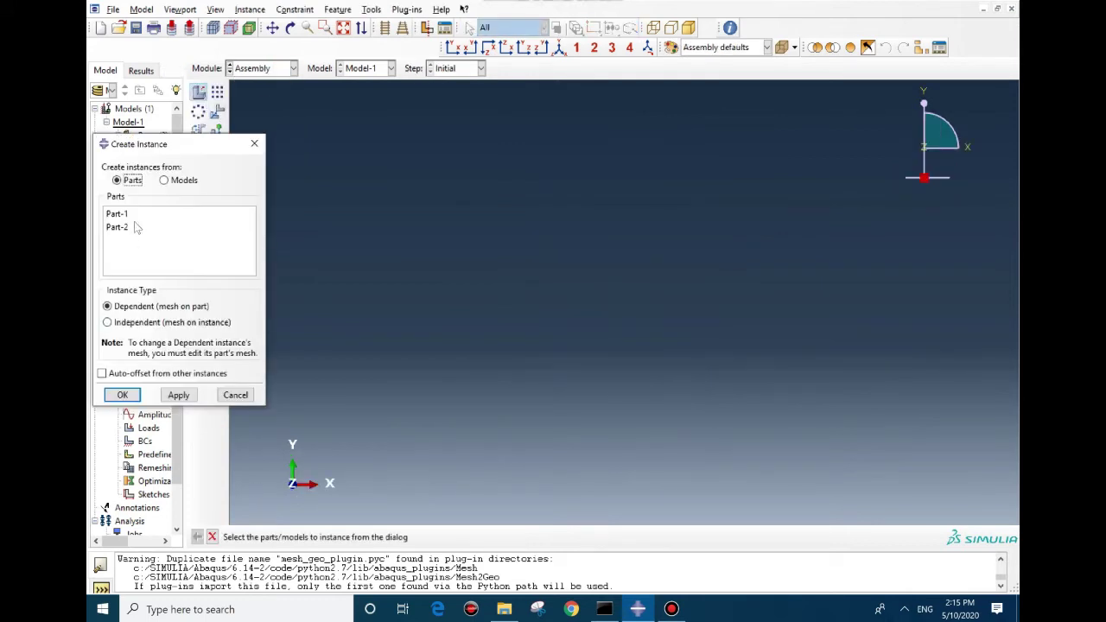
{"action": "left_click", "coordinate": [121, 214]}
{"action": "left_click", "coordinate": [128, 226], "text": "shift"}
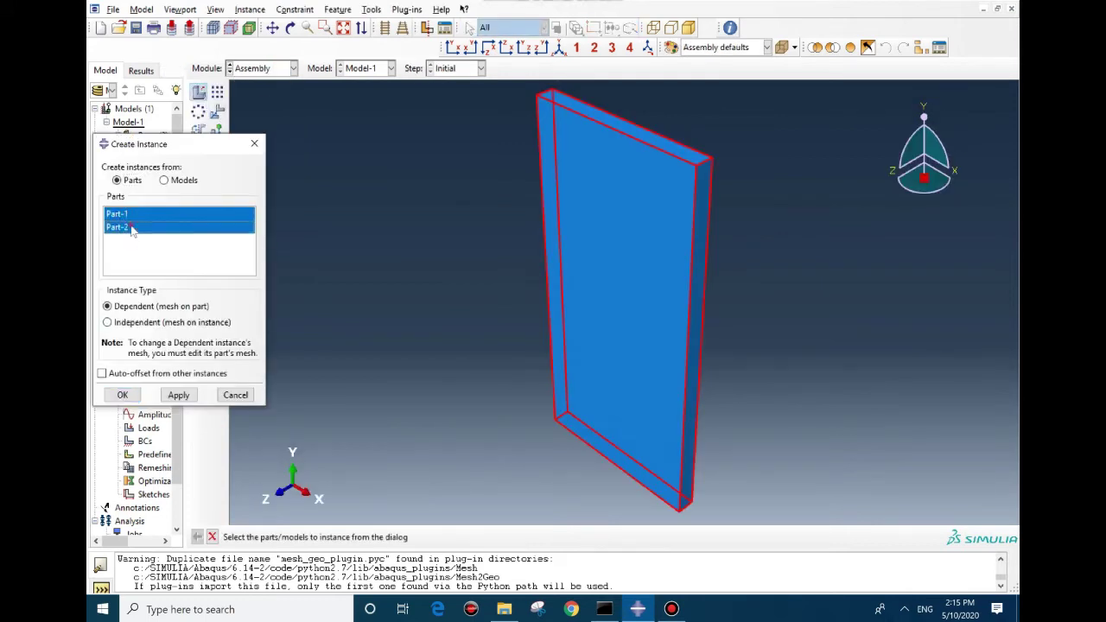
{"action": "left_click", "coordinate": [121, 396]}
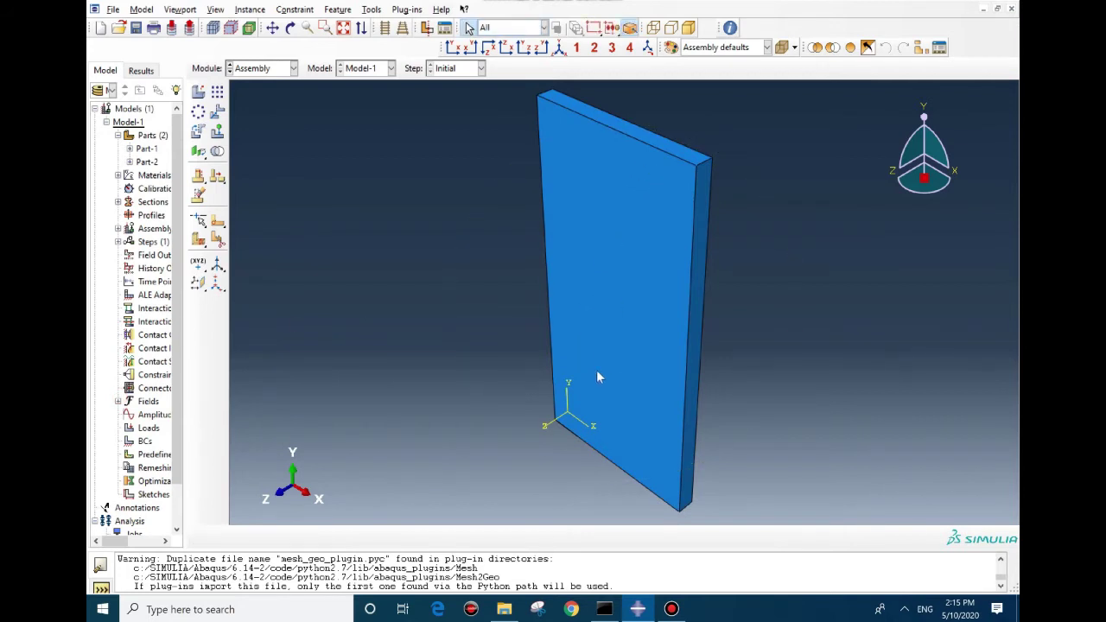
{"action": "left_click_drag", "start_coordinate": [597, 372], "coordinate": [403, 318], "text": "ctrl+alt"}
Step: Translate the crack instance from its corner onto the plate's left-edge point, 0.05 along Y
{"action": "left_click", "coordinate": [216, 113]}
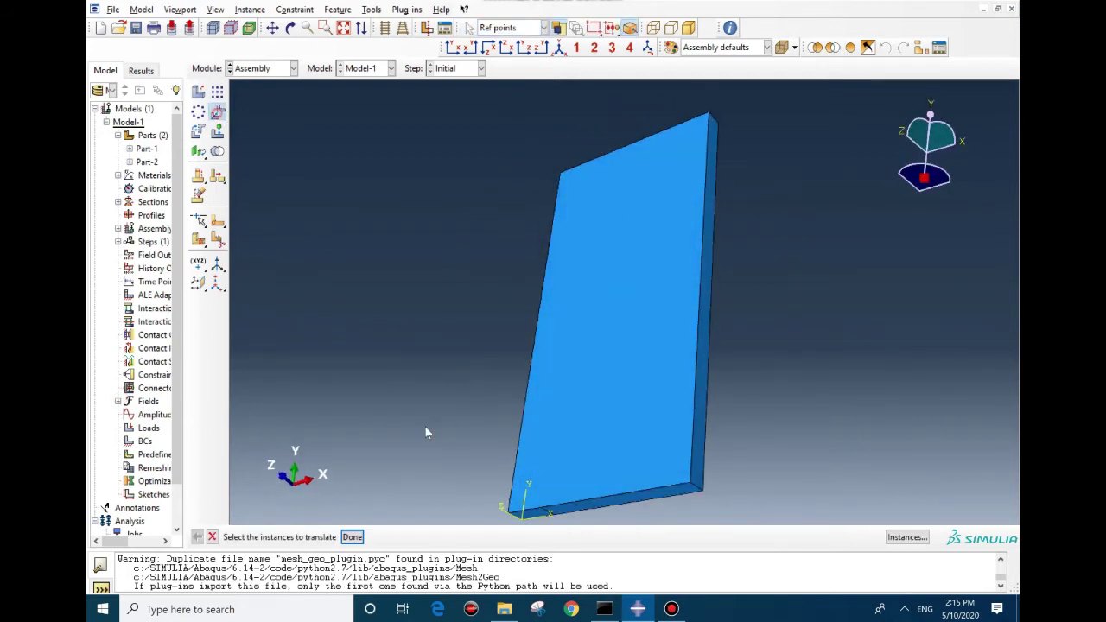
{"action": "left_click", "coordinate": [534, 515]}
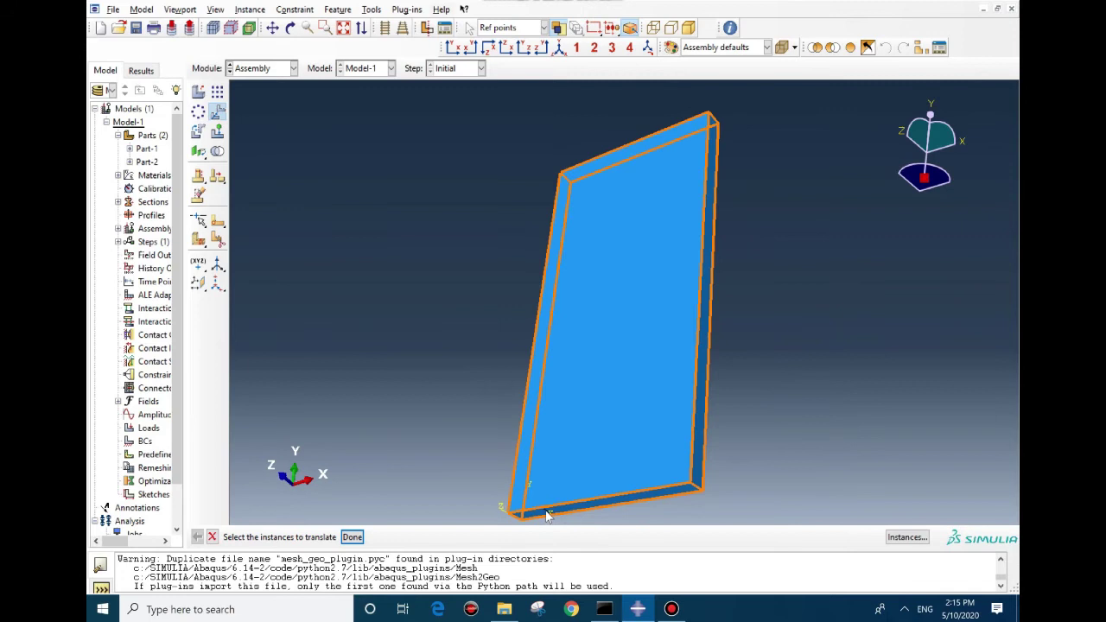
{"action": "middle_click", "coordinate": [546, 515]}
{"action": "scroll", "coordinate": [406, 438], "scroll_direction": "up", "scroll_amount": 5}
{"action": "left_click", "coordinate": [405, 435]}
{"action": "scroll", "coordinate": [481, 450], "scroll_direction": "down", "scroll_amount": 5}
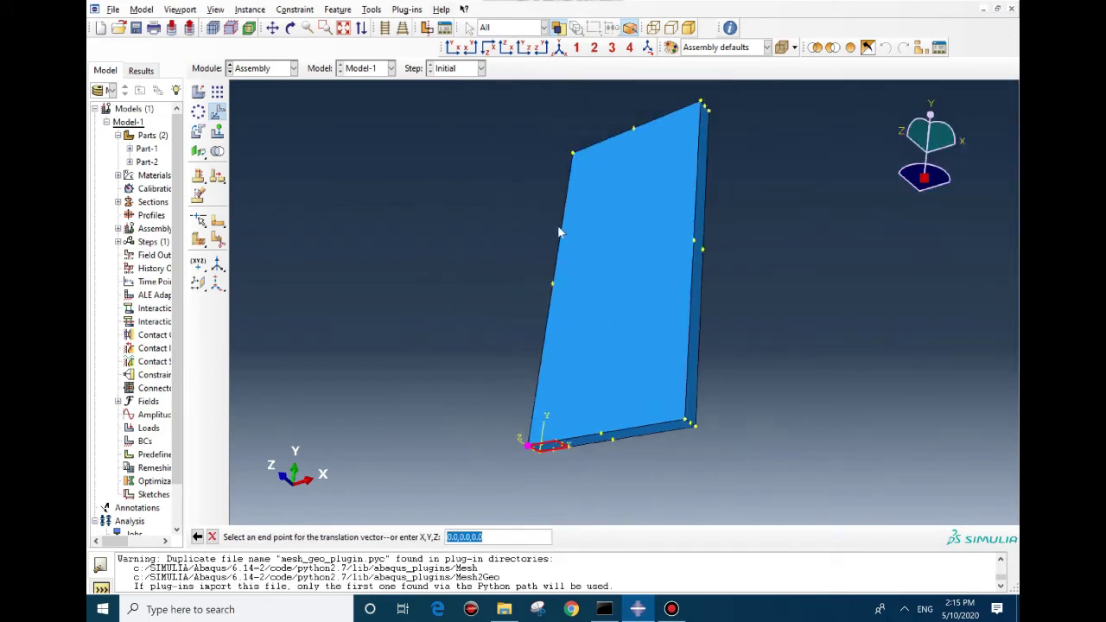
{"action": "scroll", "coordinate": [553, 328], "scroll_direction": "up", "scroll_amount": 6}
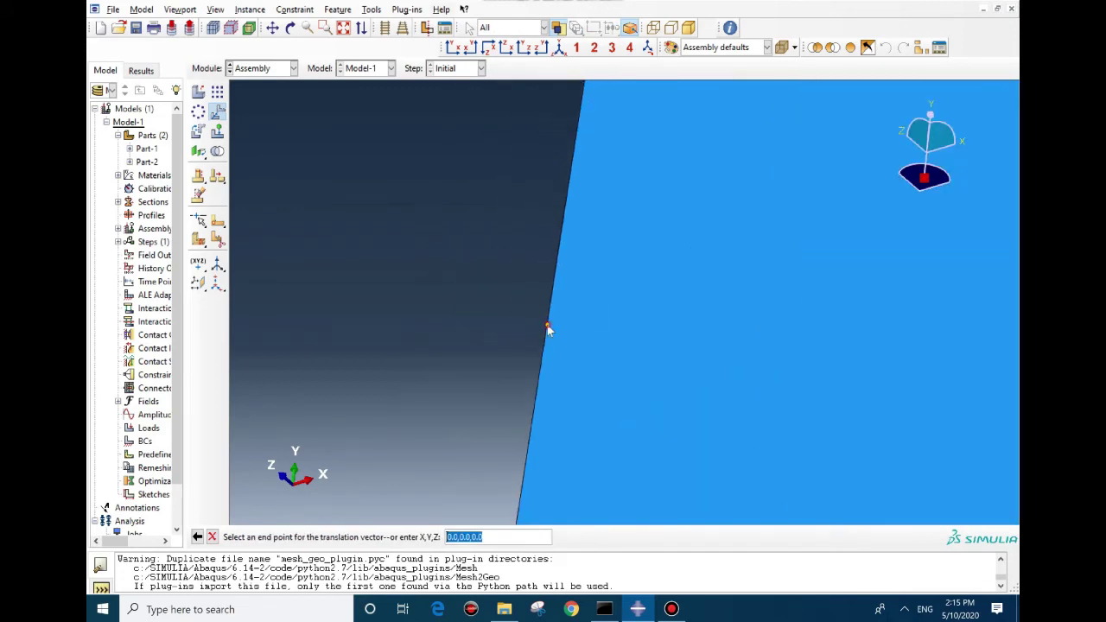
{"action": "left_click", "coordinate": [548, 325]}
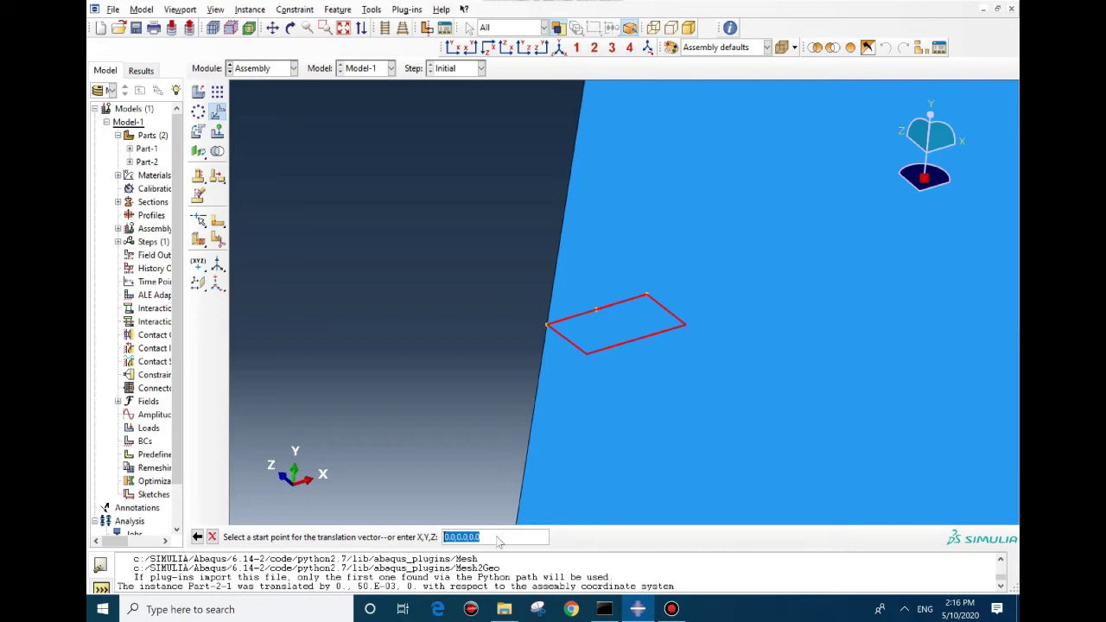
Step: Shift the crack instance a further 0.001 along Y into the plate
{"action": "key", "text": "Return"}
{"action": "left_click", "coordinate": [472, 537]}
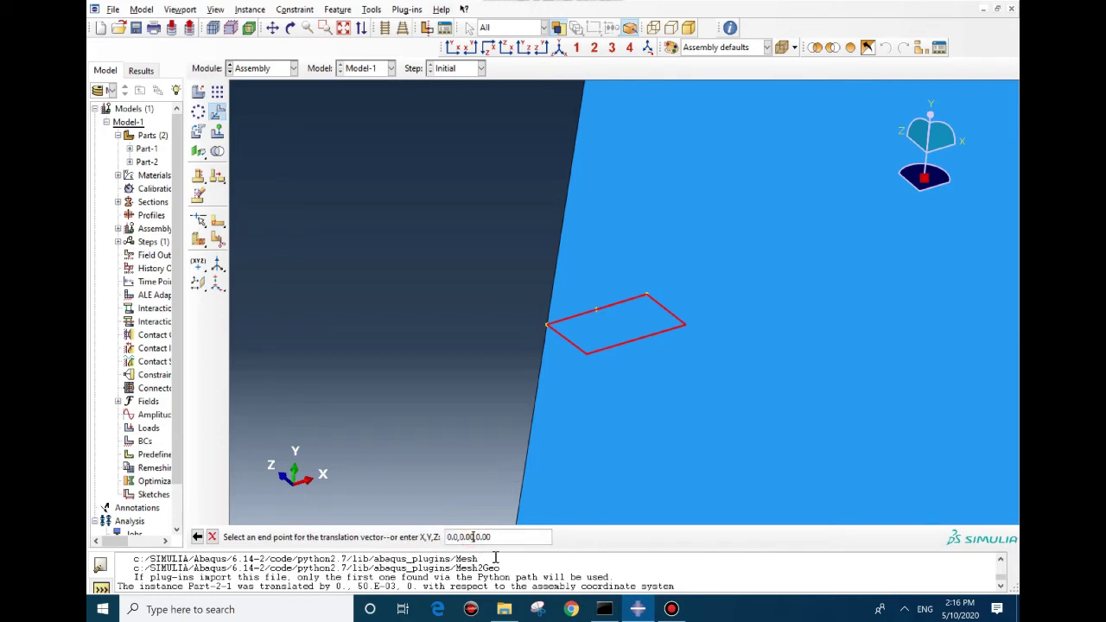
{"action": "type", "text": "1"}
{"action": "key", "text": "Return"}
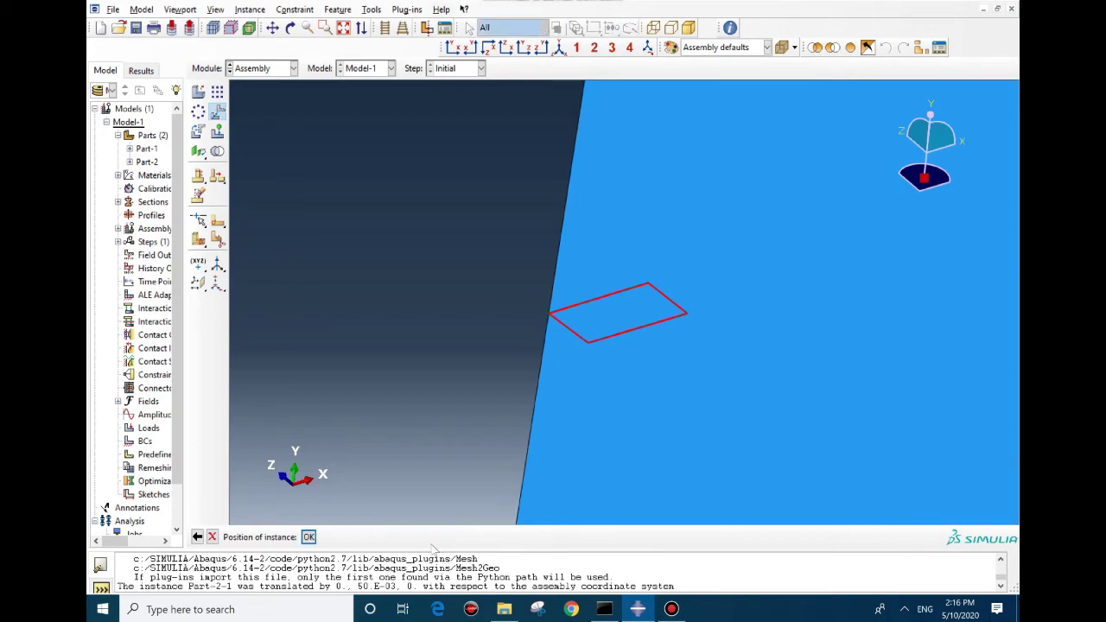
{"action": "left_click", "coordinate": [308, 537]}
{"action": "scroll", "coordinate": [773, 231], "scroll_direction": "down", "scroll_amount": 3}
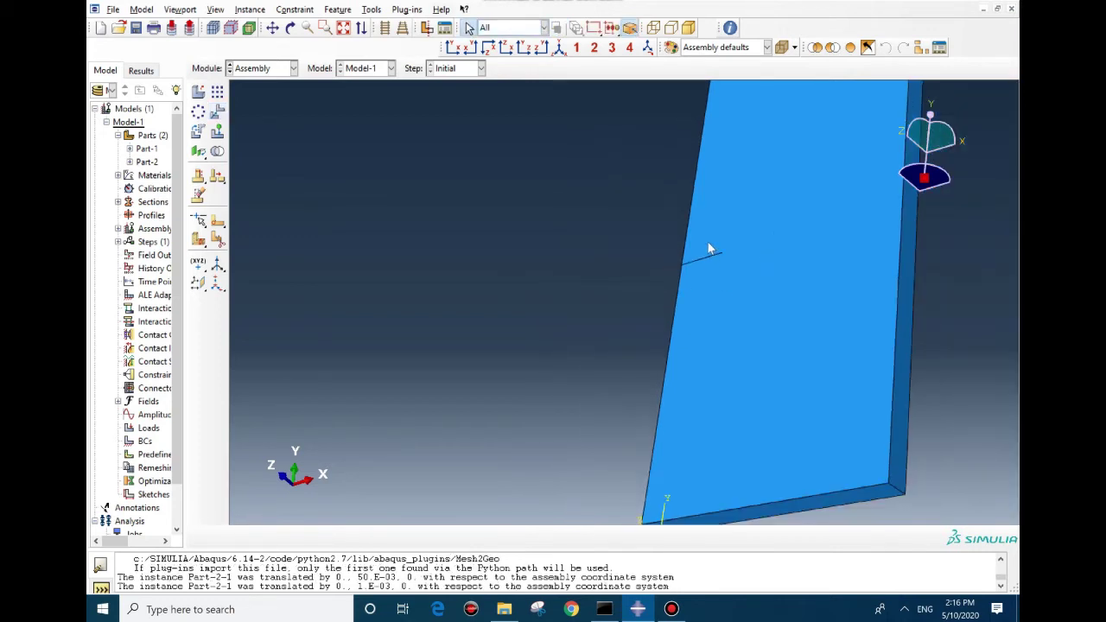
{"action": "left_click_drag", "start_coordinate": [627, 271], "coordinate": [800, 384], "text": "ctrl+alt"}
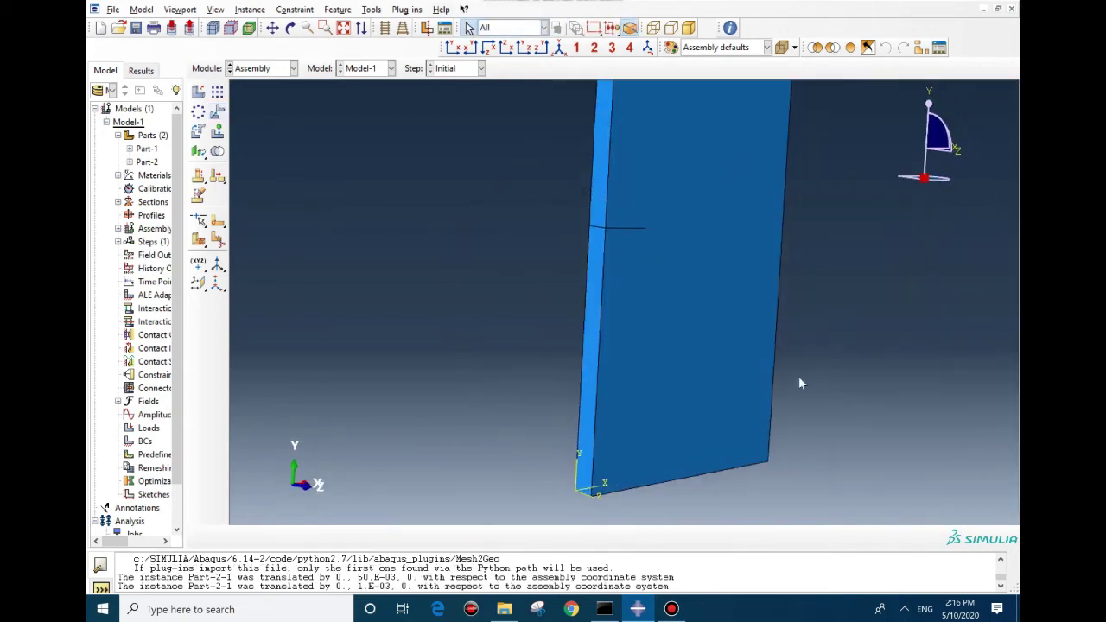
Step: Create Static, General Step-1 with Nlgeom on and dissipated-energy-fraction stabilization
{"action": "left_click", "coordinate": [293, 68]}
{"action": "left_click", "coordinate": [263, 126]}
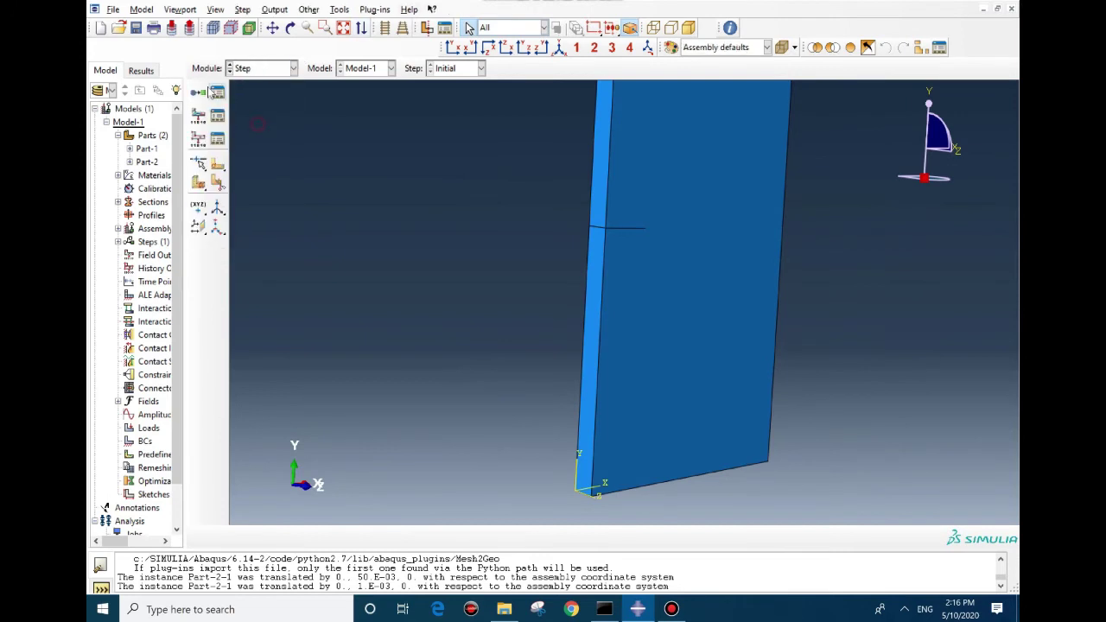
{"action": "left_click", "coordinate": [198, 91]}
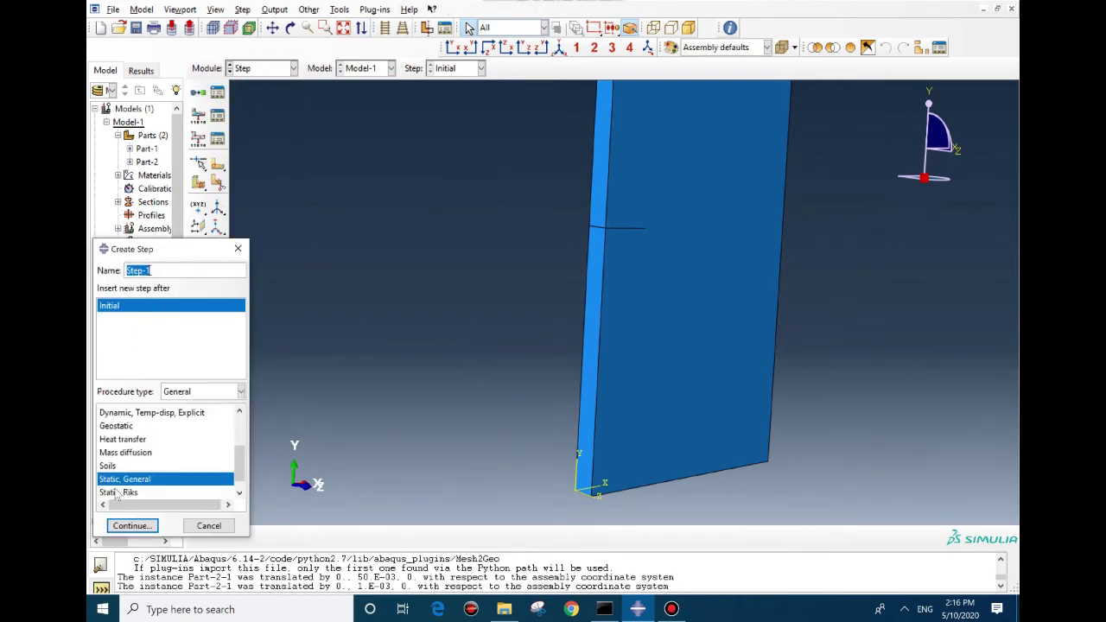
{"action": "left_click", "coordinate": [129, 524]}
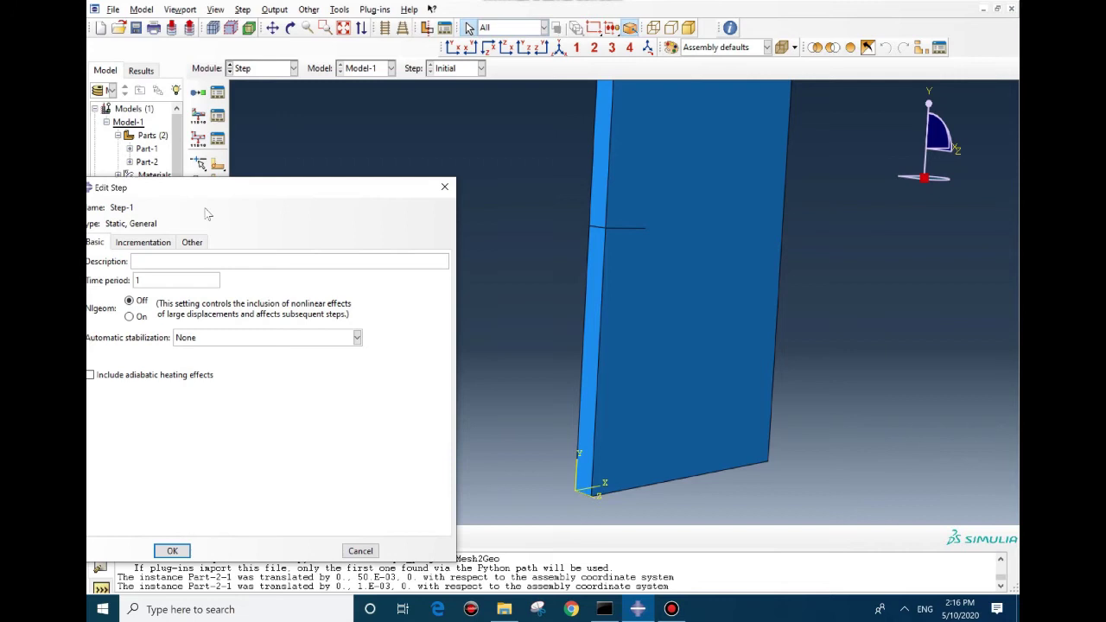
{"action": "left_click", "coordinate": [275, 186]}
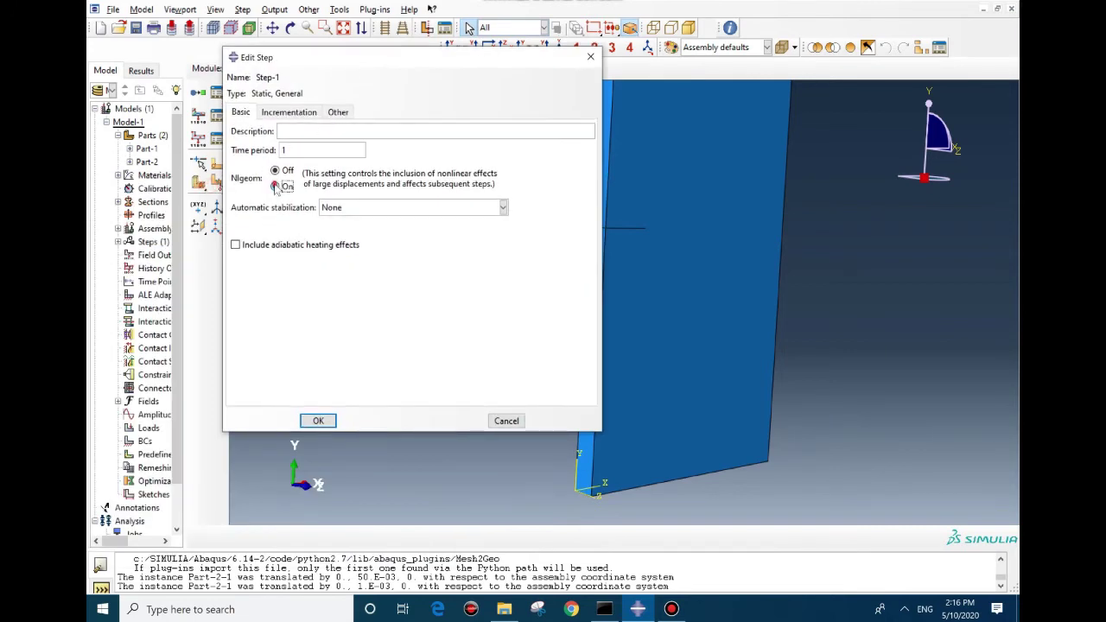
{"action": "left_click", "coordinate": [346, 207]}
{"action": "left_click", "coordinate": [347, 237]}
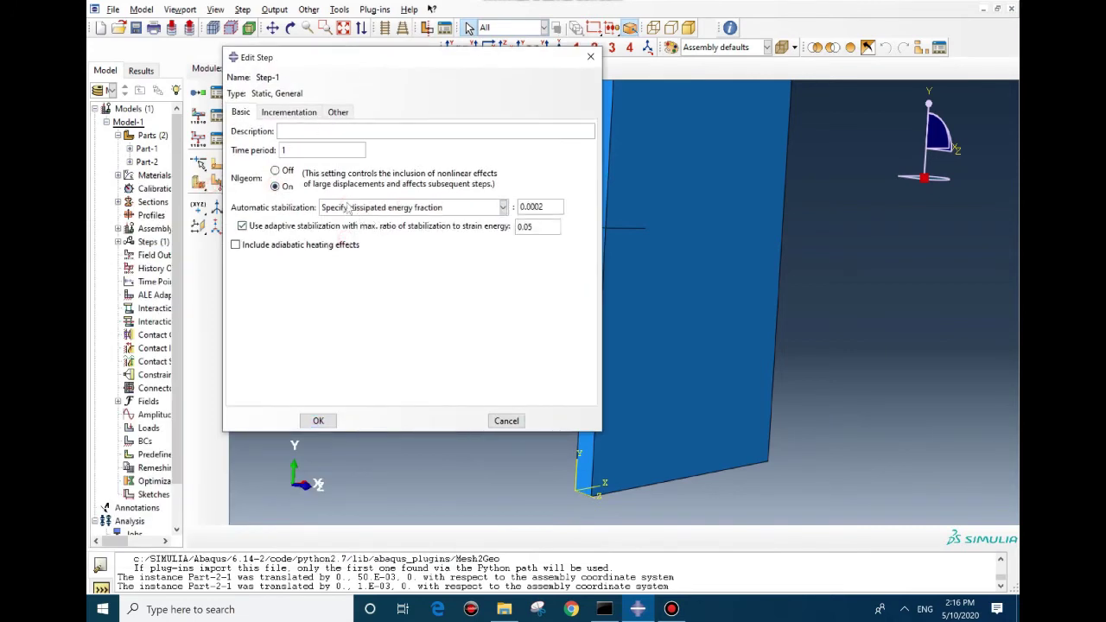
Step: Set incrementation to 1000000 maximum increments, initial 1E-005 and minimum 1E-0012
{"action": "left_click", "coordinate": [288, 112]}
{"action": "double_click", "coordinate": [371, 186]}
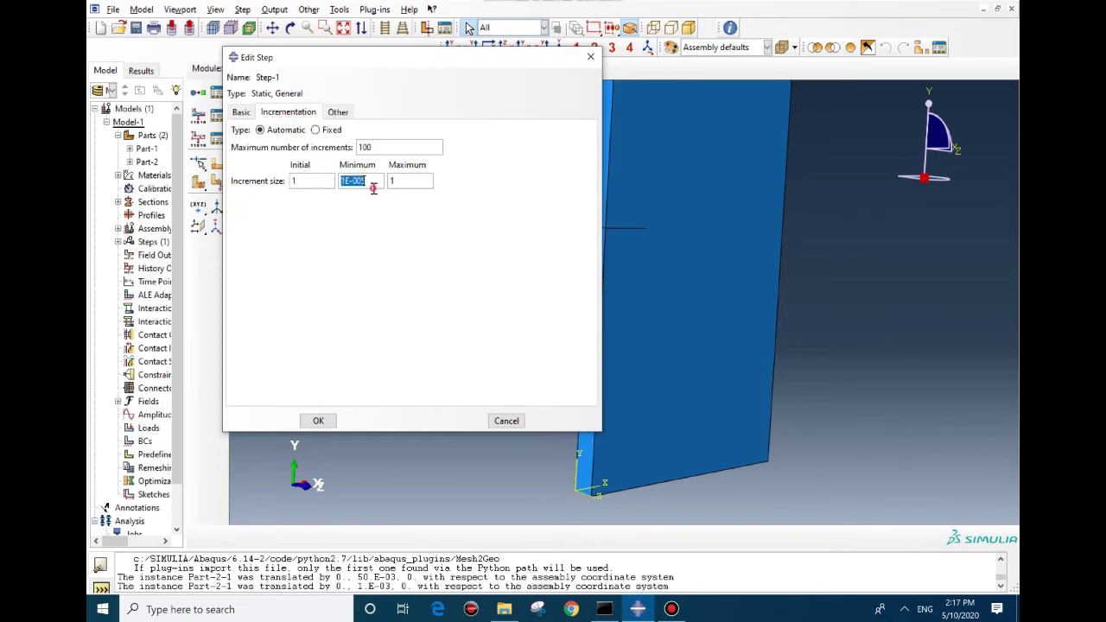
{"action": "key", "text": "ctrl+c"}
{"action": "double_click", "coordinate": [308, 181]}
{"action": "key", "text": "ctrl+v"}
{"action": "double_click", "coordinate": [375, 183]}
{"action": "type", "text": "1E-00"}
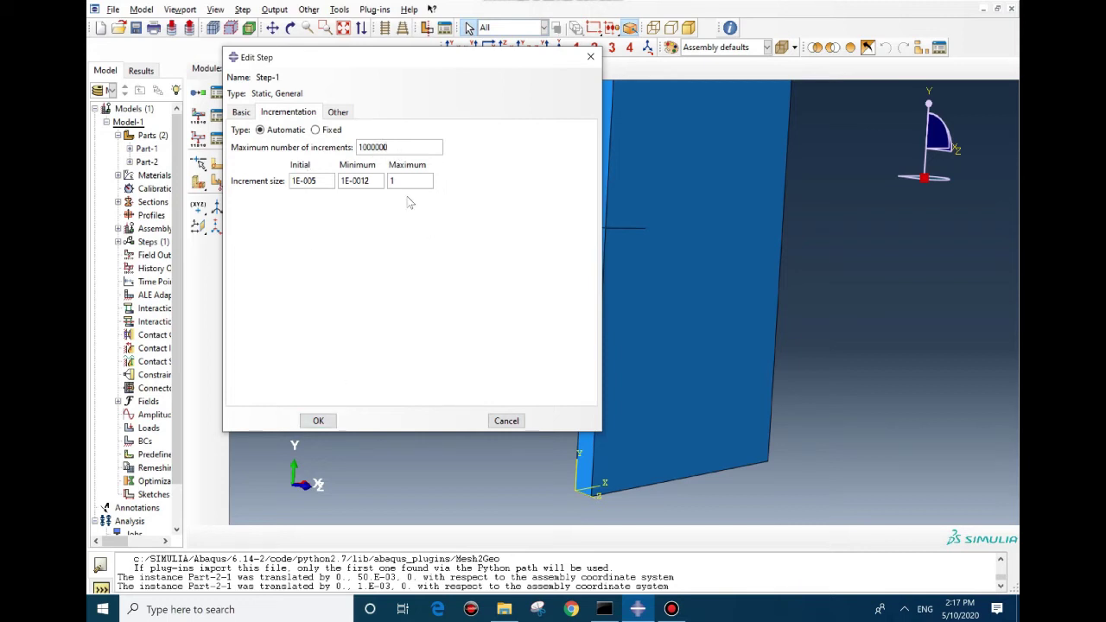
Step: Confirm Step-1 and add STATUS and STATUSXFEM to field output request F-Output-1
{"action": "left_click", "coordinate": [332, 421]}
{"action": "left_click", "coordinate": [267, 69]}
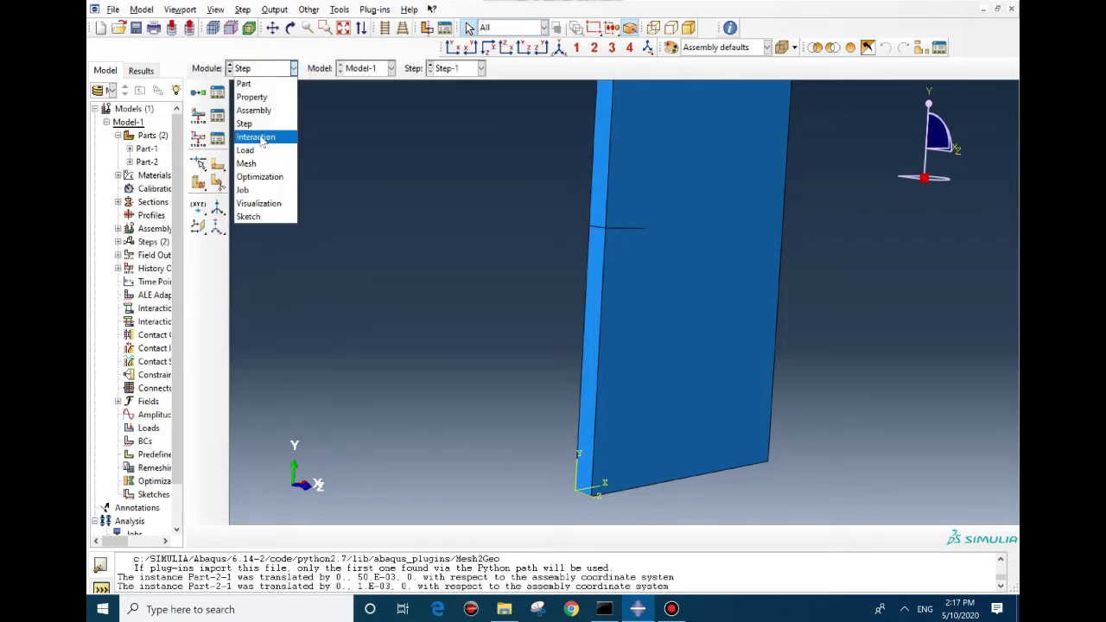
{"action": "left_click", "coordinate": [217, 115]}
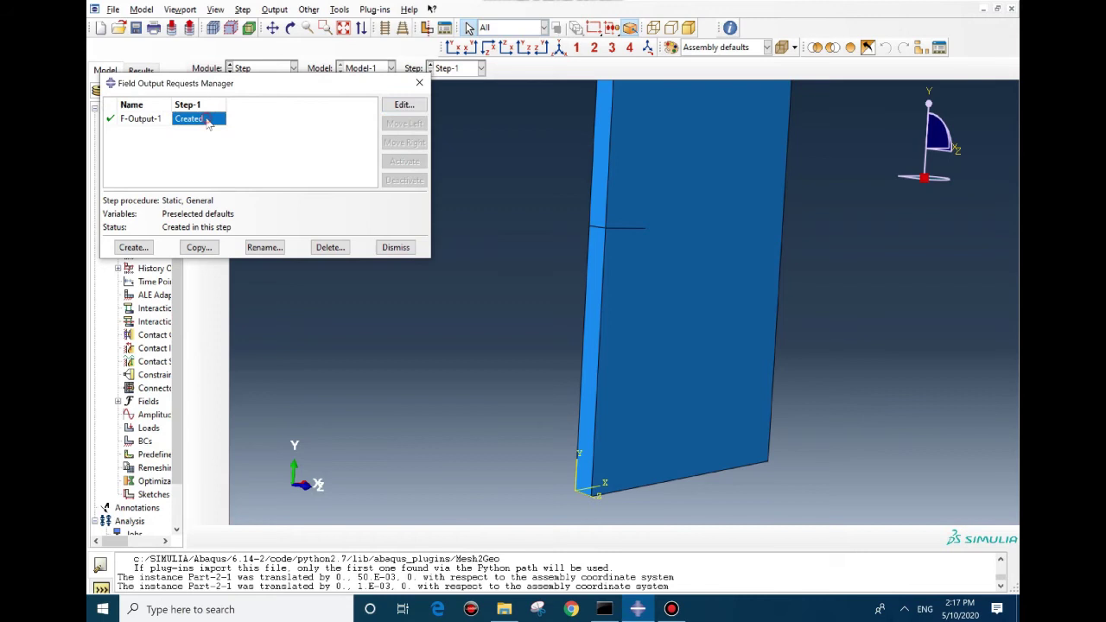
{"action": "left_click", "coordinate": [404, 104]}
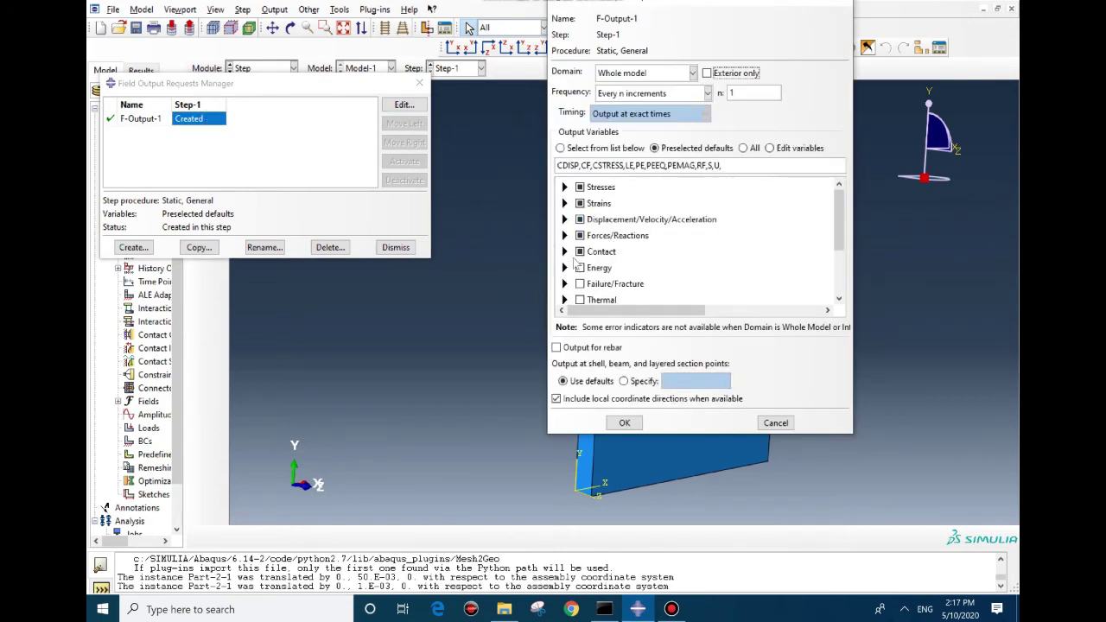
{"action": "scroll", "coordinate": [576, 264], "scroll_direction": "down", "scroll_amount": 2}
{"action": "scroll", "coordinate": [576, 264], "scroll_direction": "down", "scroll_amount": 1}
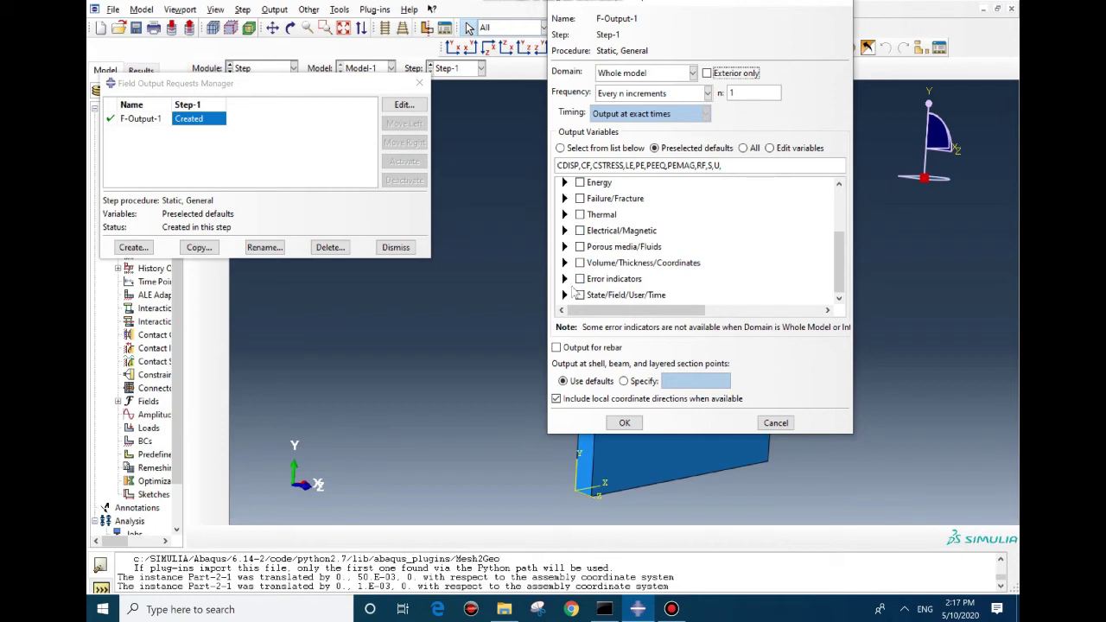
{"action": "left_click", "coordinate": [566, 295]}
{"action": "scroll", "coordinate": [595, 281], "scroll_direction": "down", "scroll_amount": 3}
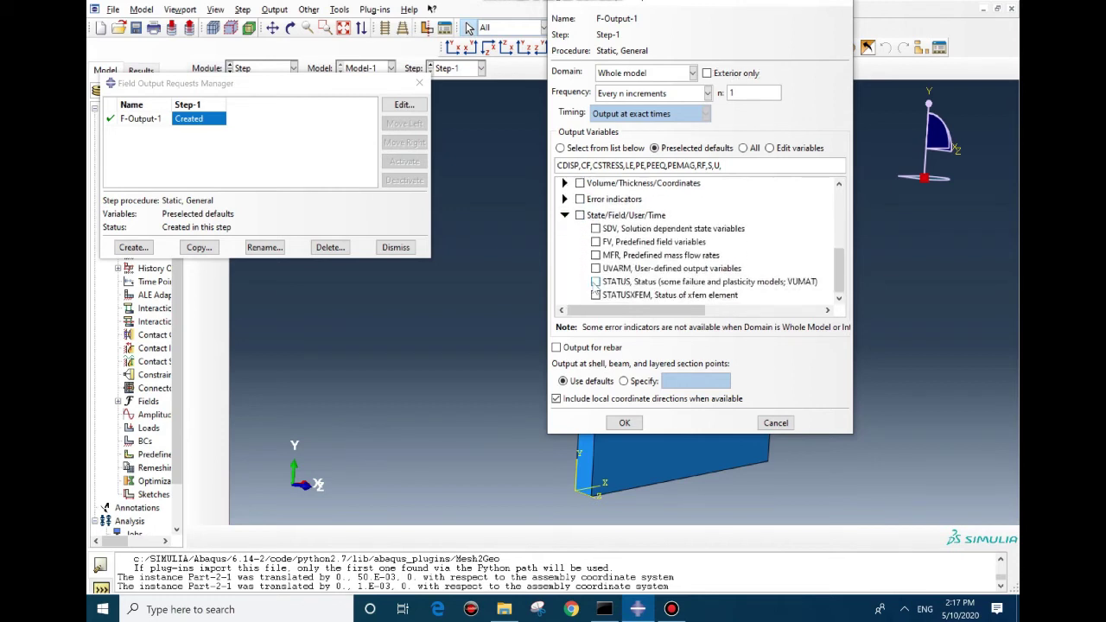
{"action": "left_click", "coordinate": [595, 295]}
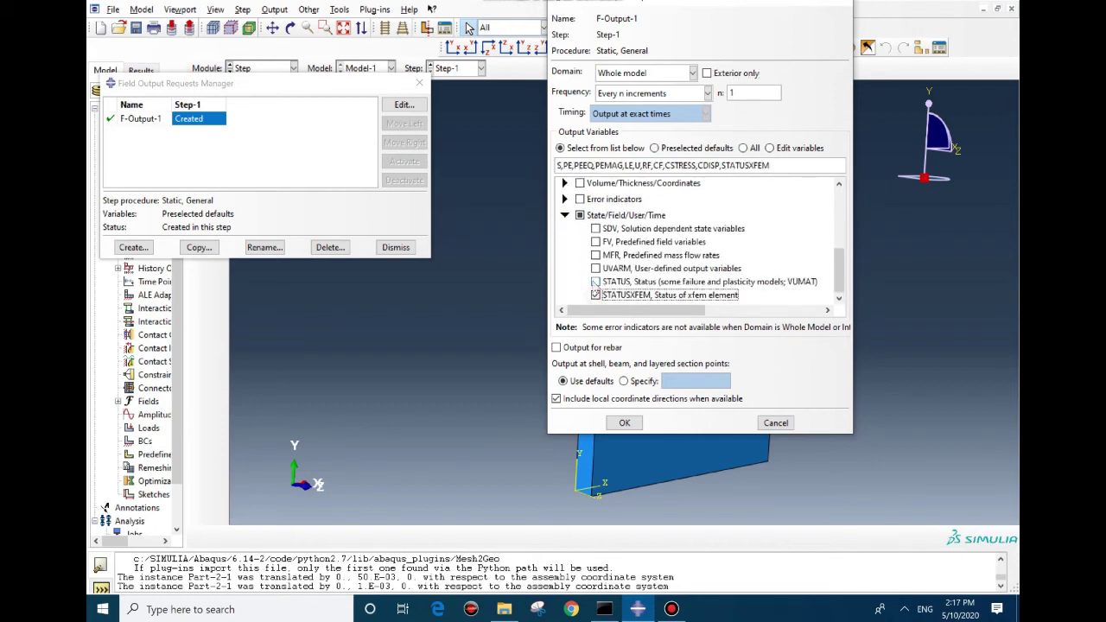
{"action": "left_click", "coordinate": [596, 282]}
Step: Add DMICRT, PHILSM and PSILSM failure/fracture outputs and confirm the request
{"action": "scroll", "coordinate": [597, 277], "scroll_direction": "up", "scroll_amount": 5}
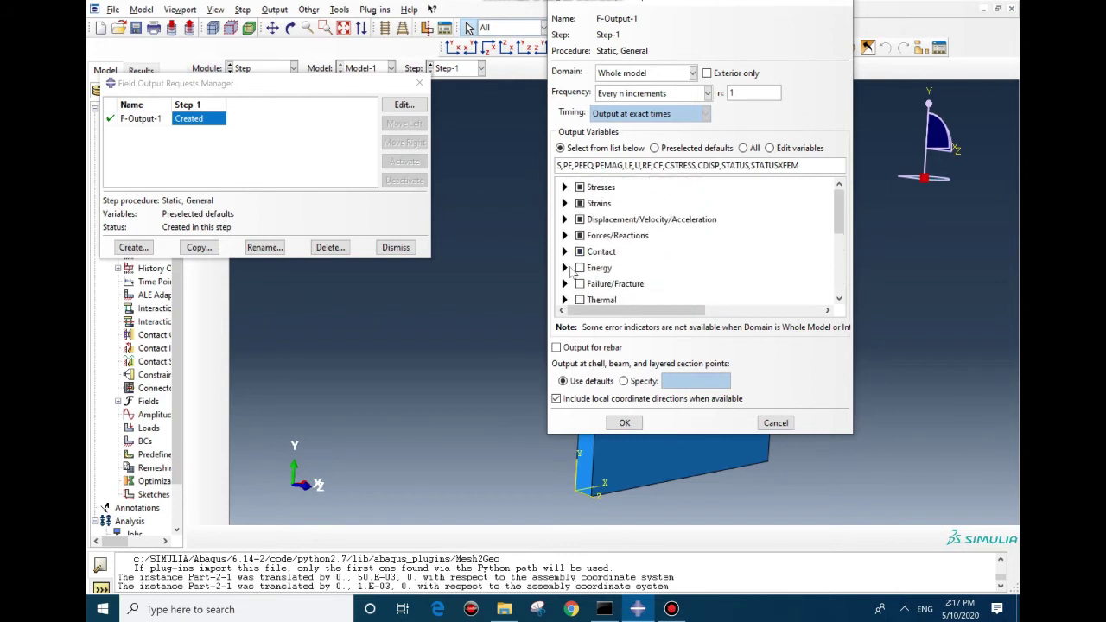
{"action": "left_click", "coordinate": [565, 283]}
{"action": "scroll", "coordinate": [605, 268], "scroll_direction": "down", "scroll_amount": 5}
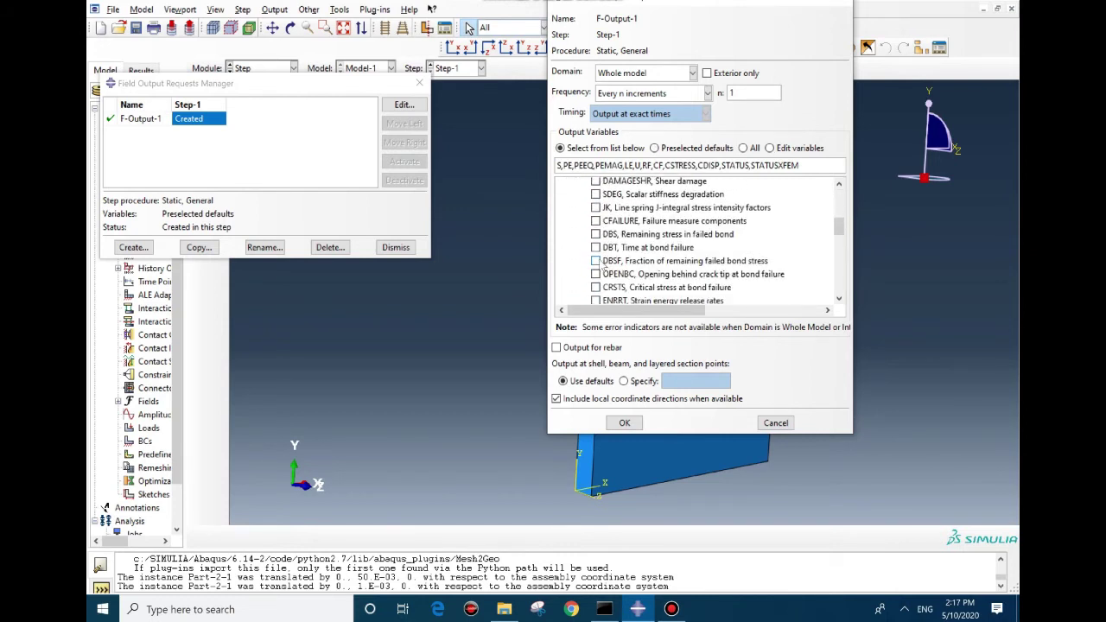
{"action": "scroll", "coordinate": [629, 276], "scroll_direction": "down", "scroll_amount": 2}
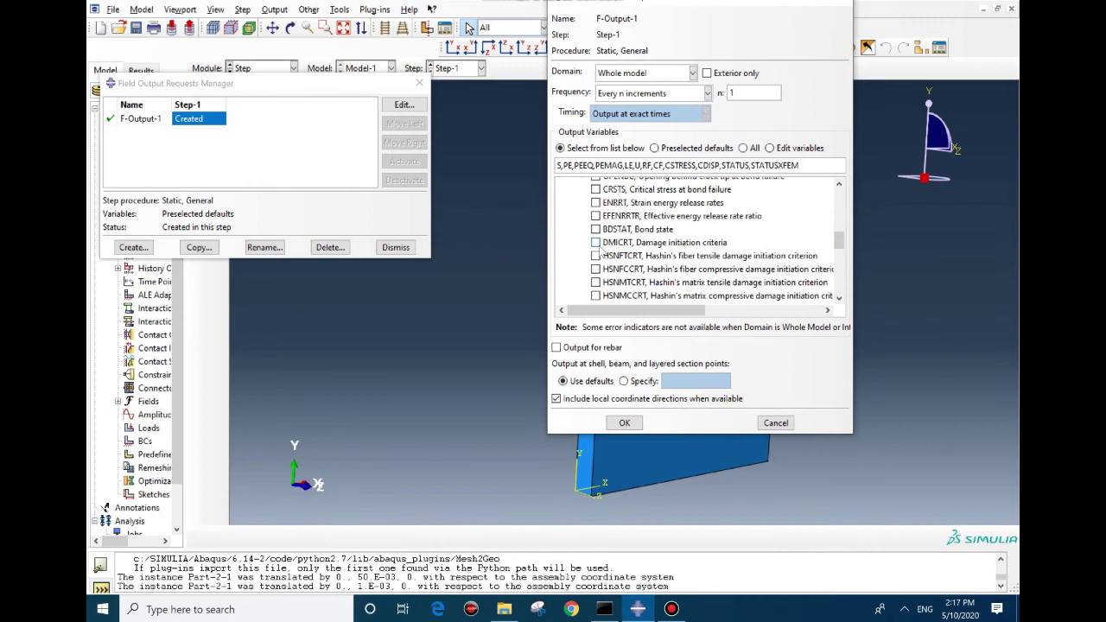
{"action": "left_click", "coordinate": [595, 243]}
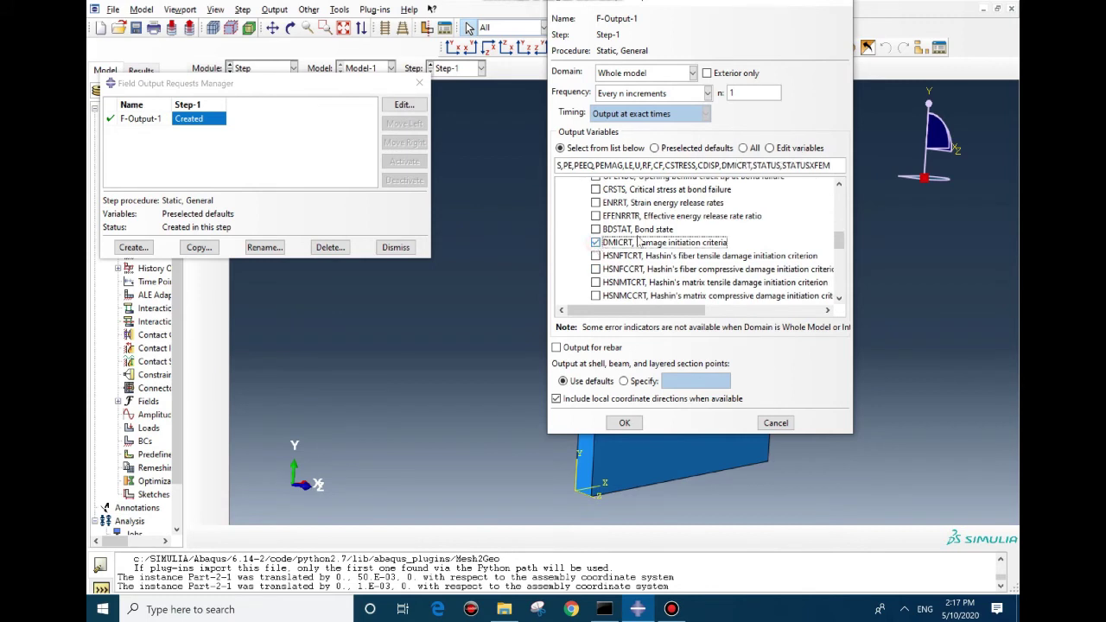
{"action": "scroll", "coordinate": [653, 255], "scroll_direction": "down", "scroll_amount": 5}
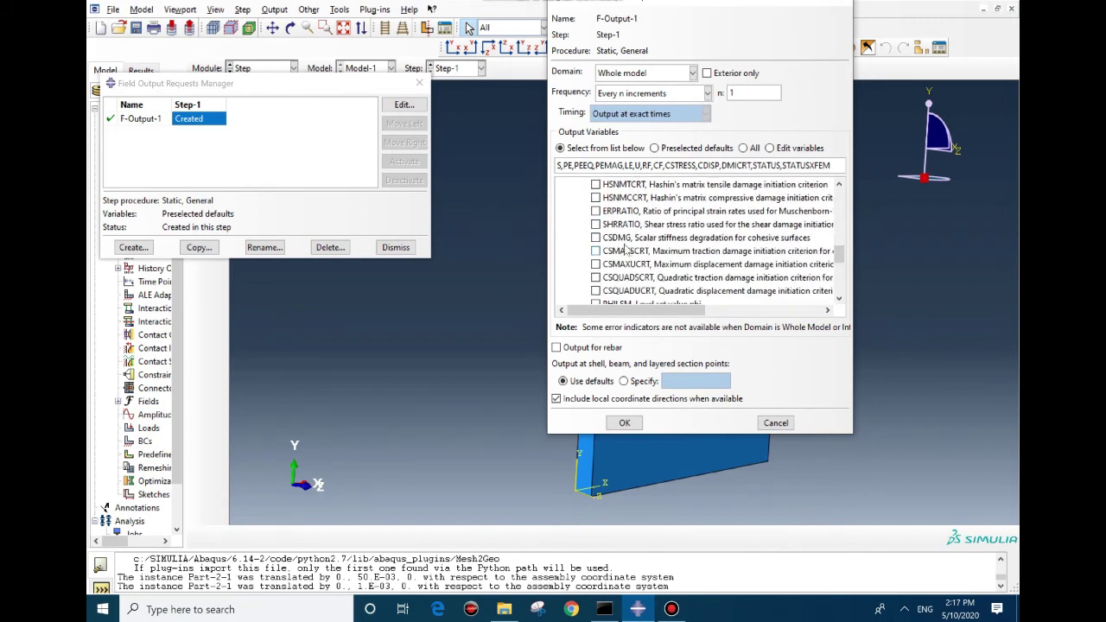
{"action": "left_click", "coordinate": [595, 219]}
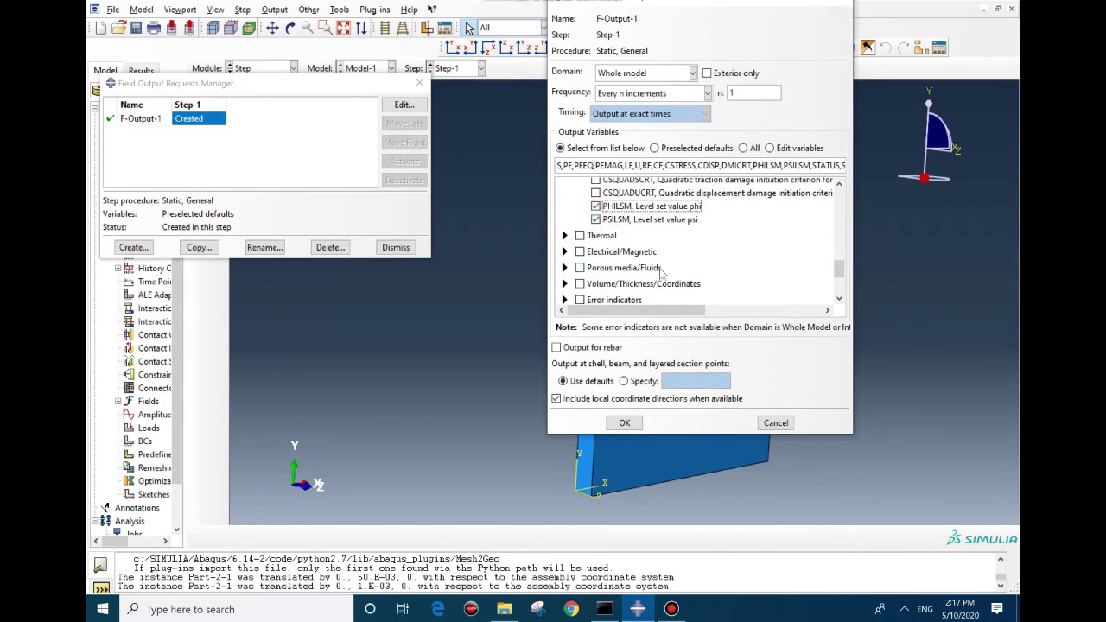
{"action": "left_click", "coordinate": [621, 421]}
Step: In the Interaction module, start an XFEM crack with the plate as its domain
{"action": "left_click", "coordinate": [419, 83]}
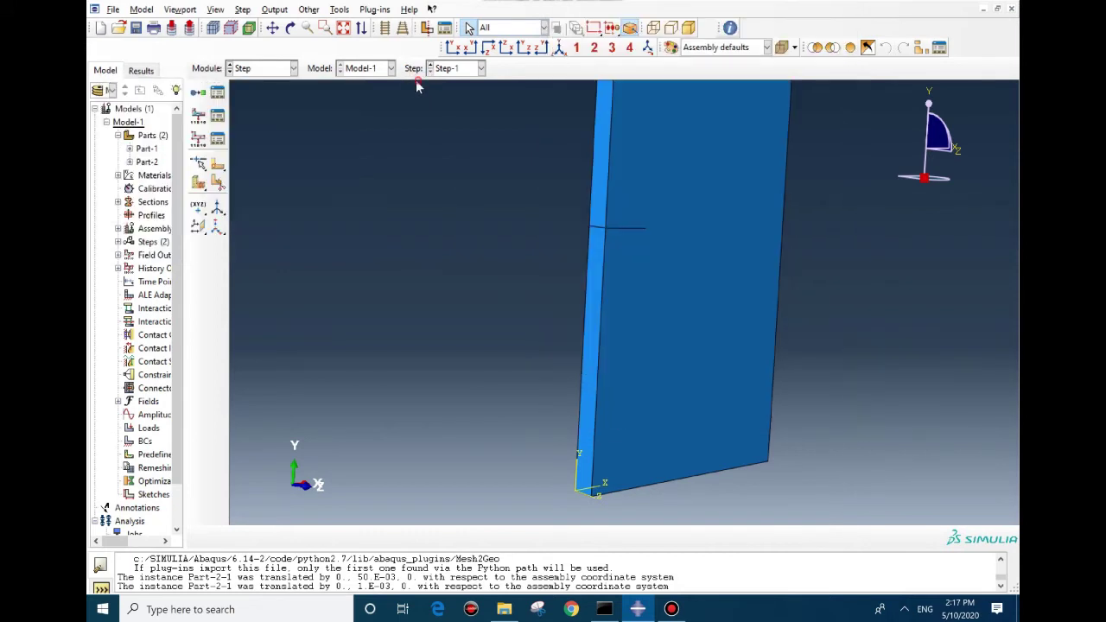
{"action": "left_click", "coordinate": [262, 68]}
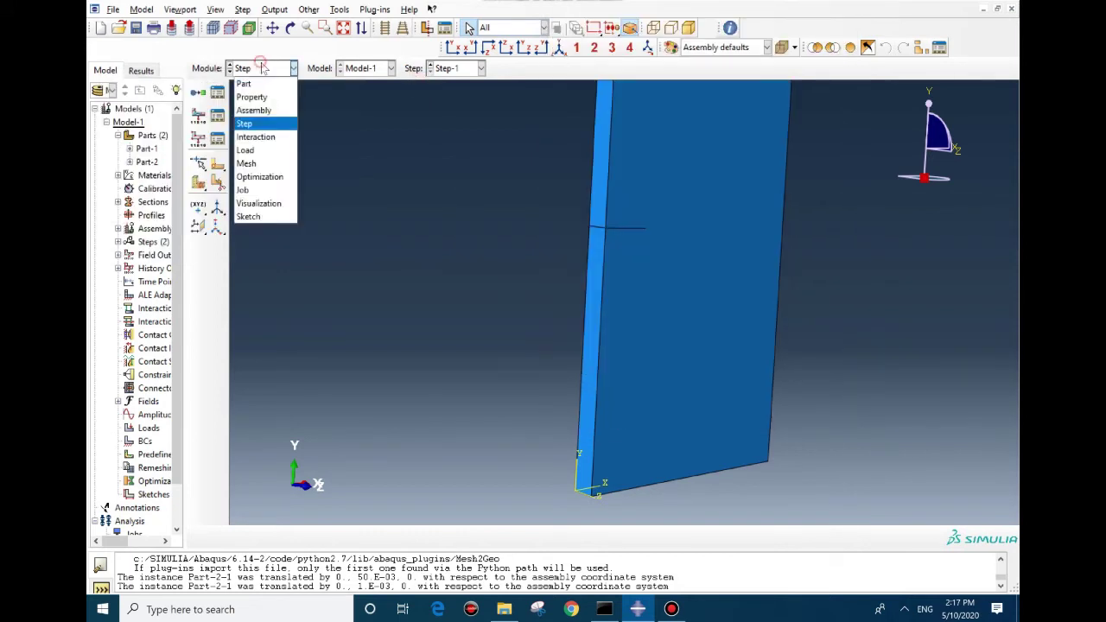
{"action": "left_click", "coordinate": [255, 134]}
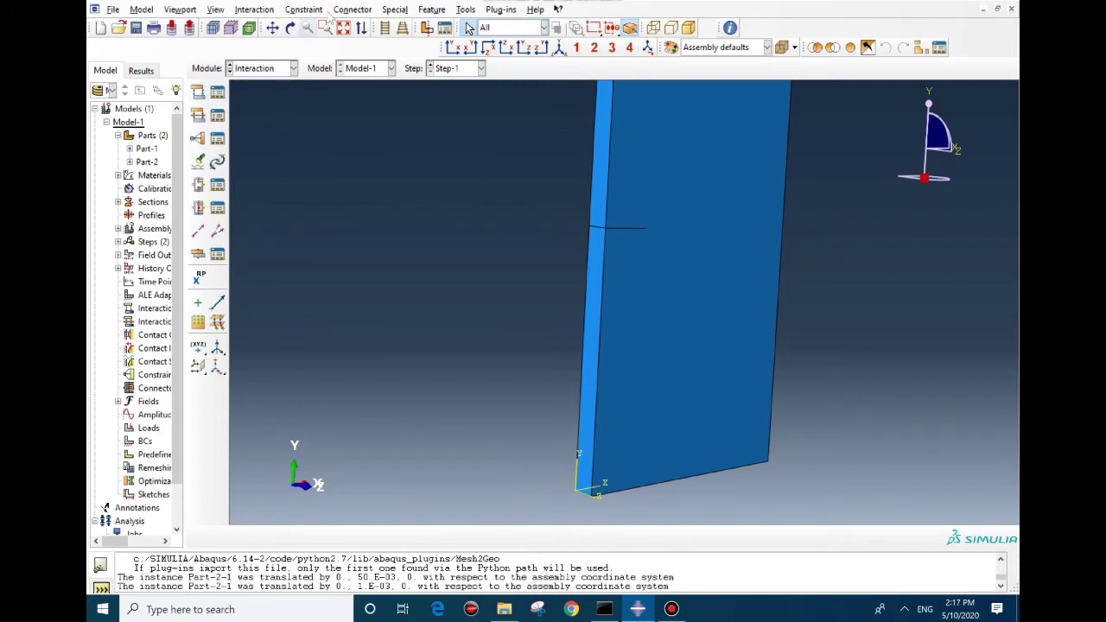
{"action": "left_click", "coordinate": [395, 9]}
{"action": "mouse_move", "coordinate": [418, 39]}
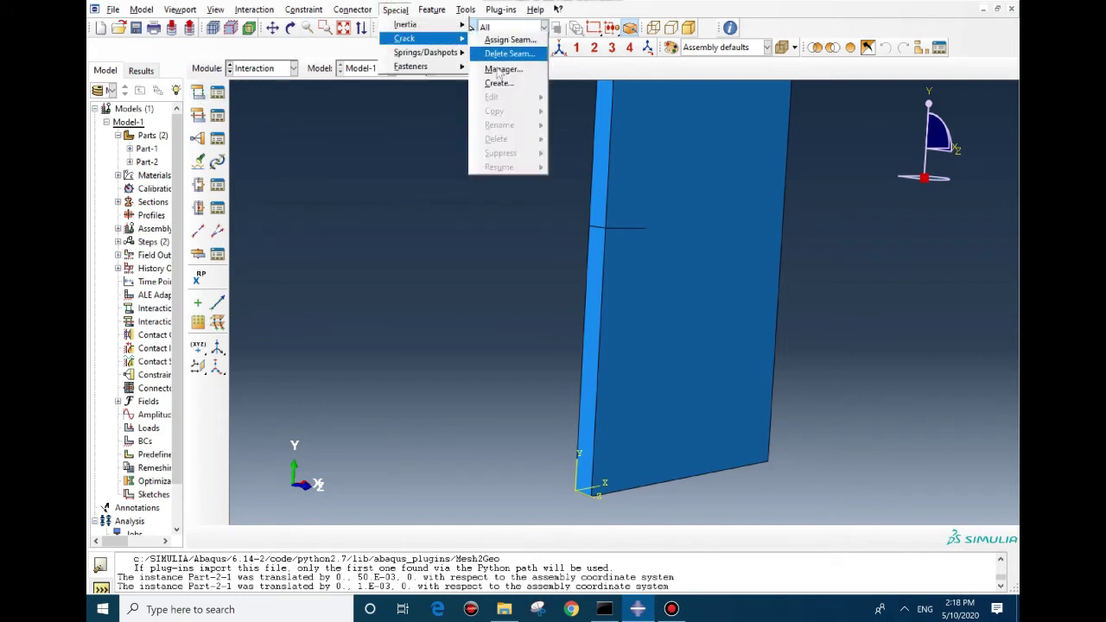
{"action": "left_click", "coordinate": [506, 91]}
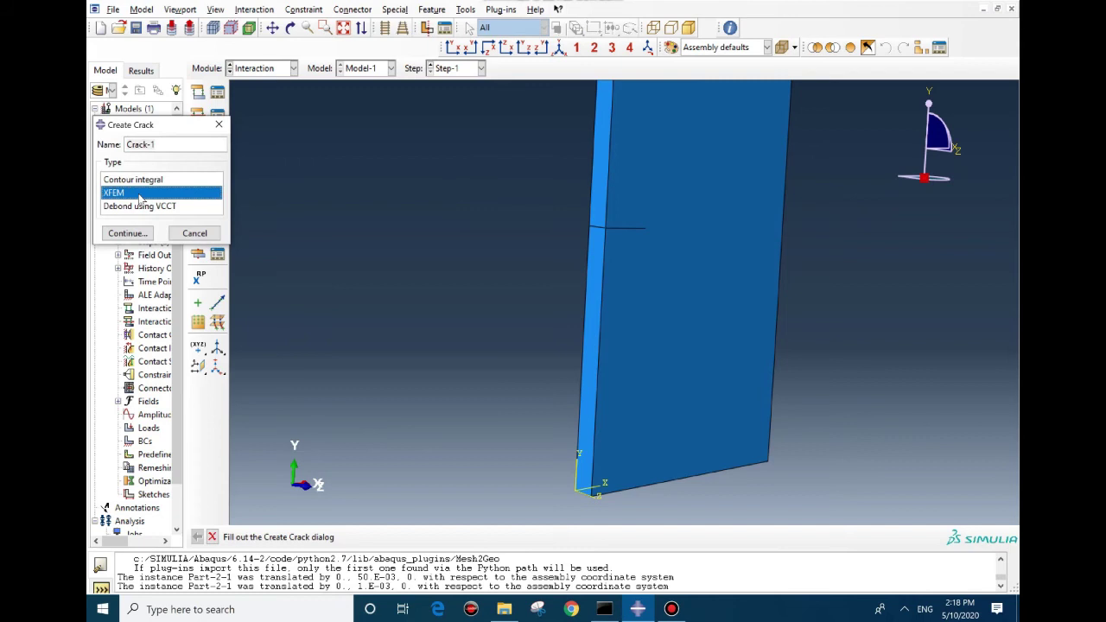
{"action": "left_click", "coordinate": [127, 233]}
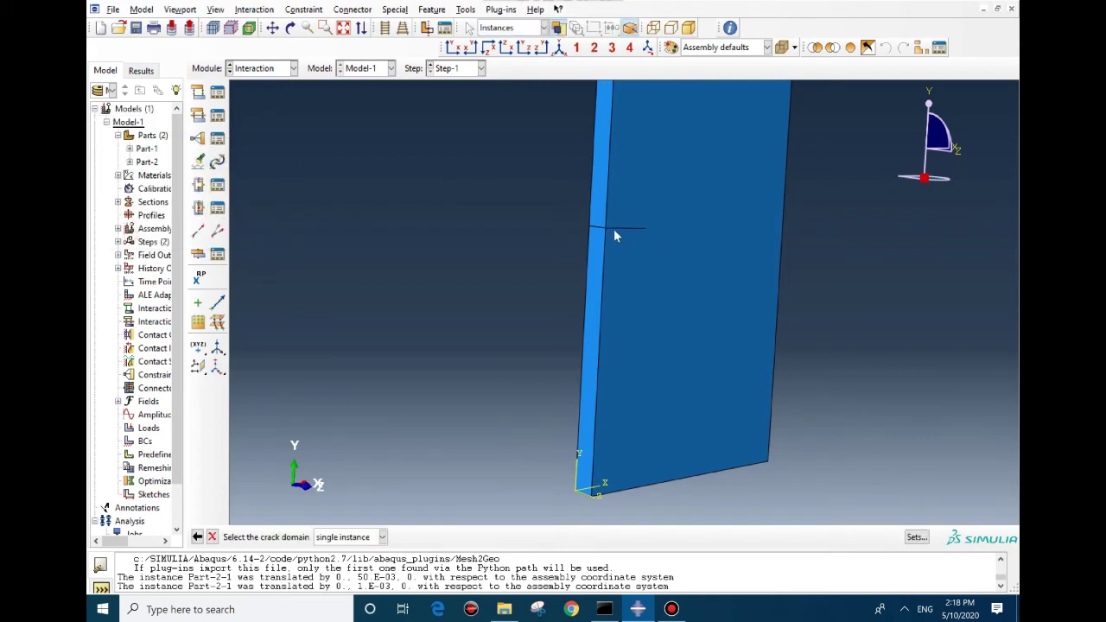
{"action": "left_click", "coordinate": [622, 318]}
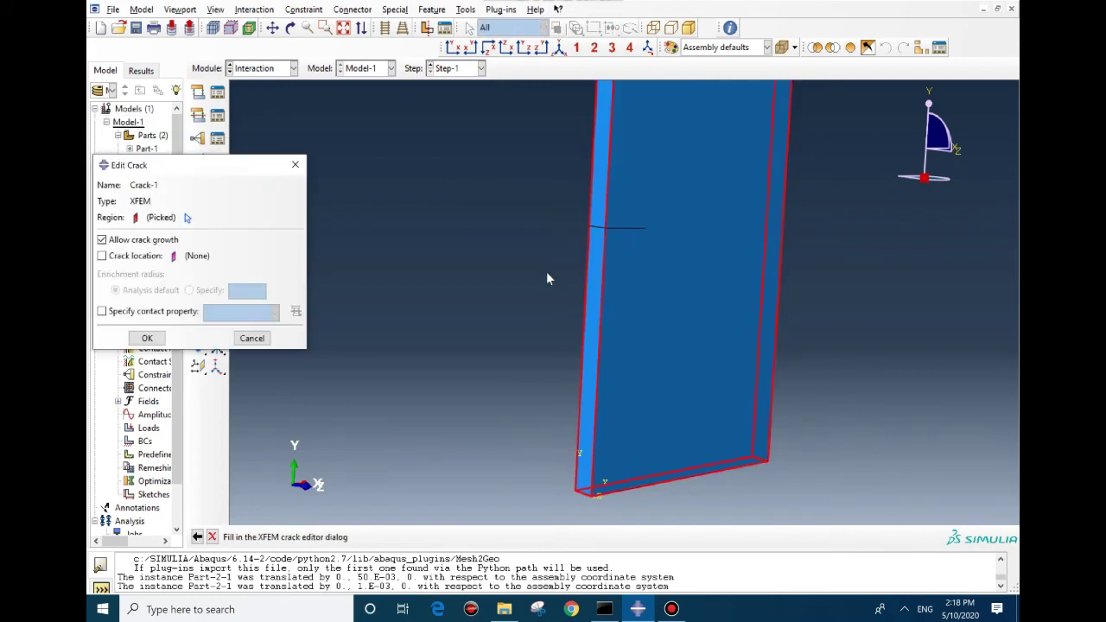
Step: Set the crack location to the crack-plane shell and confirm Crack-1
{"action": "left_click", "coordinate": [102, 256]}
{"action": "left_click", "coordinate": [221, 257]}
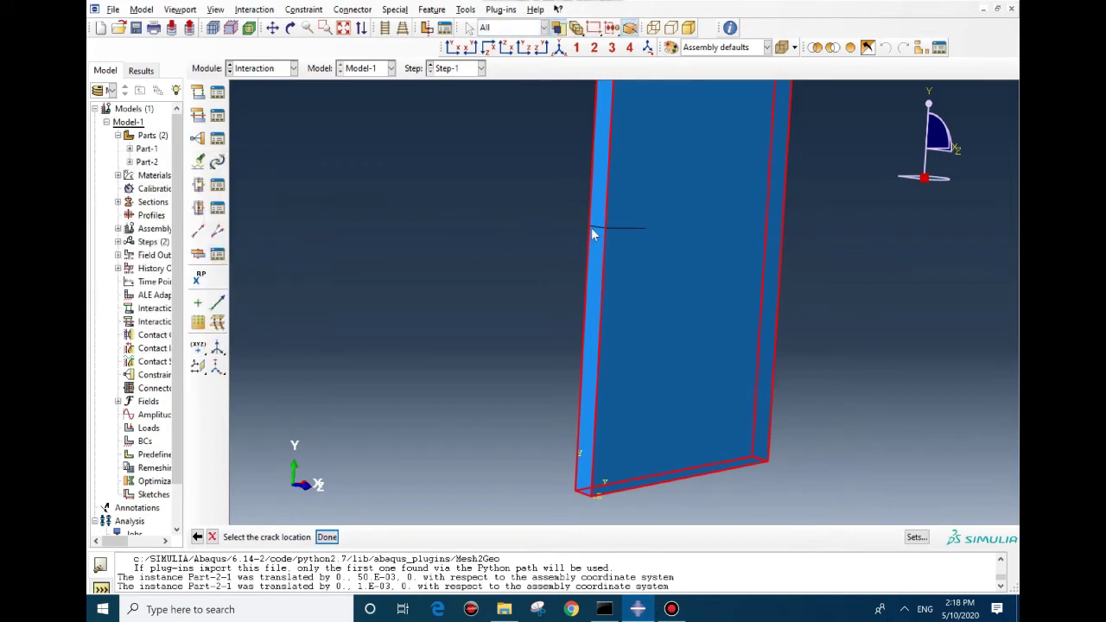
{"action": "scroll", "coordinate": [592, 233], "scroll_direction": "up", "scroll_amount": 5}
{"action": "left_click_drag", "start_coordinate": [588, 236], "coordinate": [849, 365], "text": "ctrl+alt"}
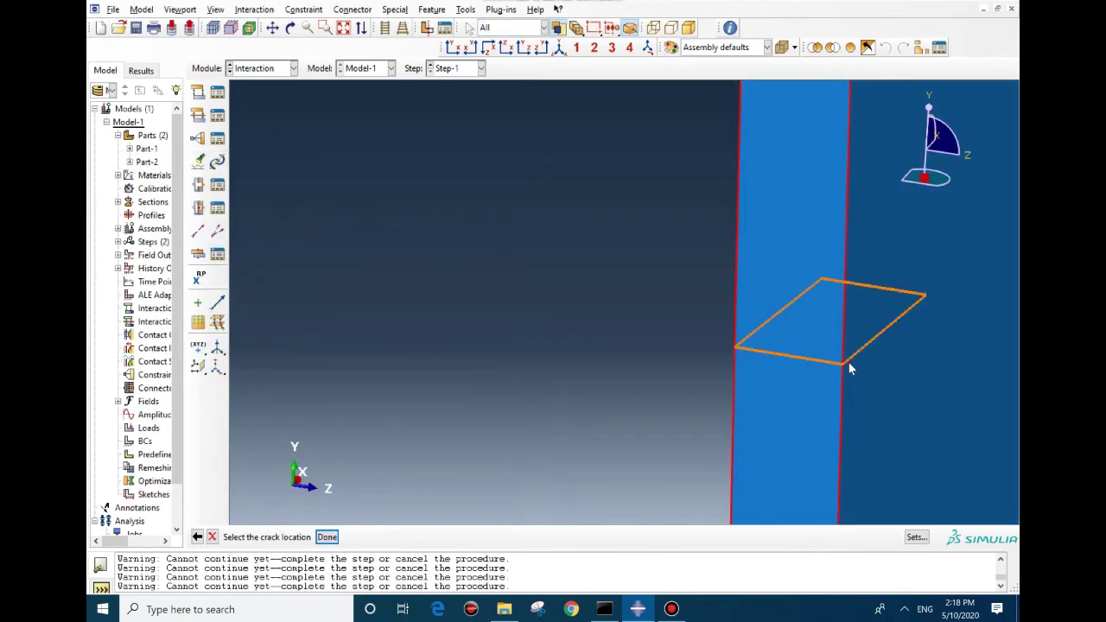
{"action": "left_click", "coordinate": [849, 368]}
{"action": "middle_click", "coordinate": [576, 355]}
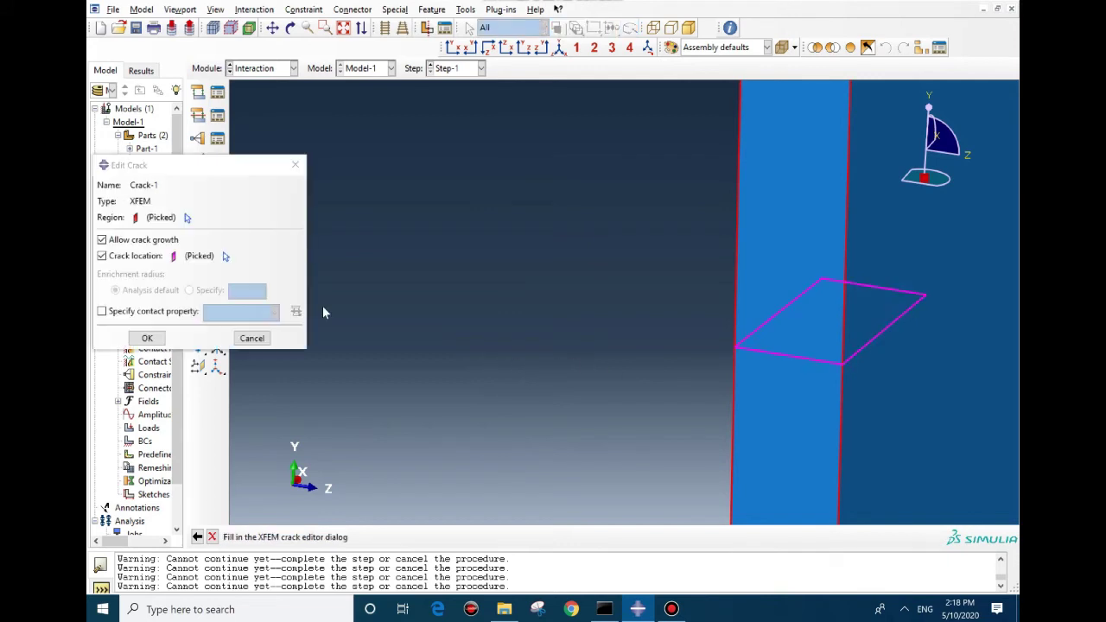
{"action": "left_click", "coordinate": [147, 338]}
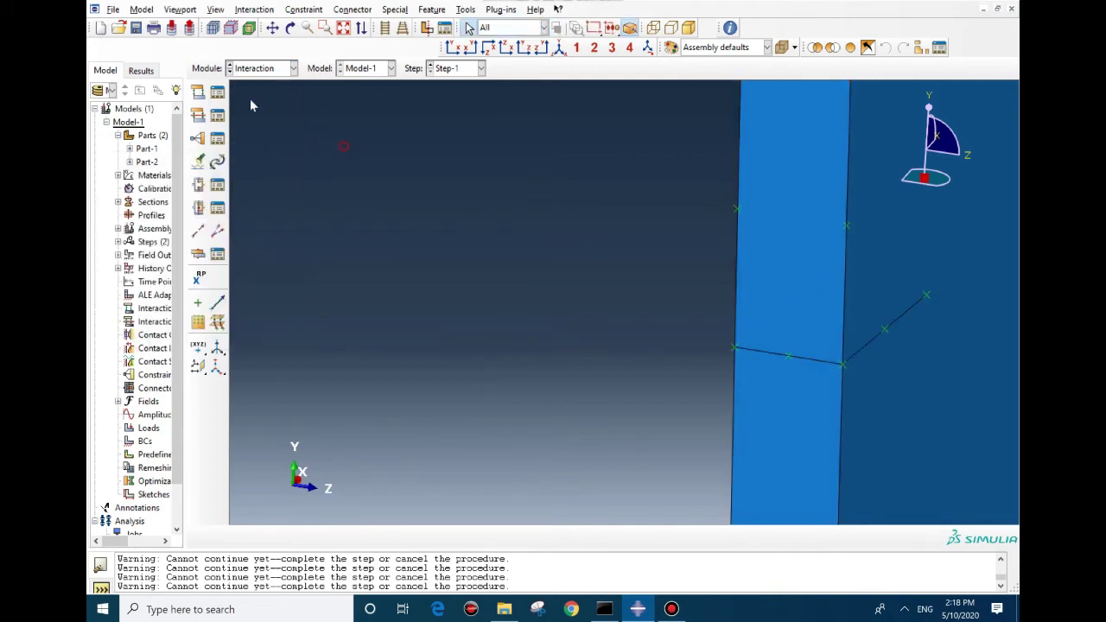
Step: Create Int-1, an XFEM crack growth interaction for Crack-1 in the Initial step
{"action": "left_click", "coordinate": [198, 93]}
{"action": "left_click", "coordinate": [153, 102]}
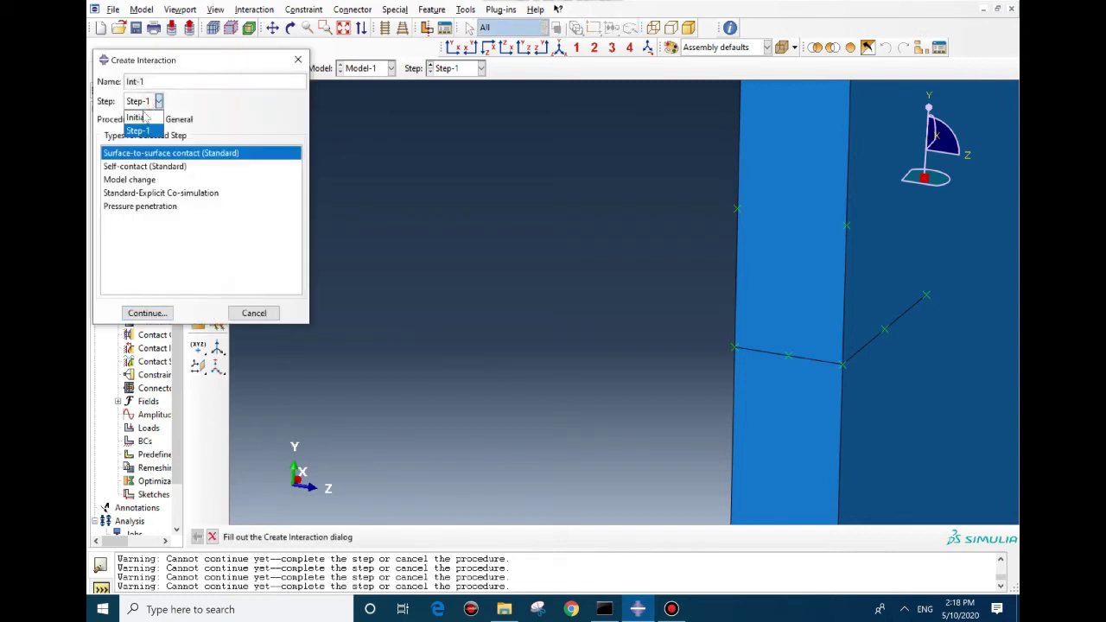
{"action": "left_click", "coordinate": [132, 117]}
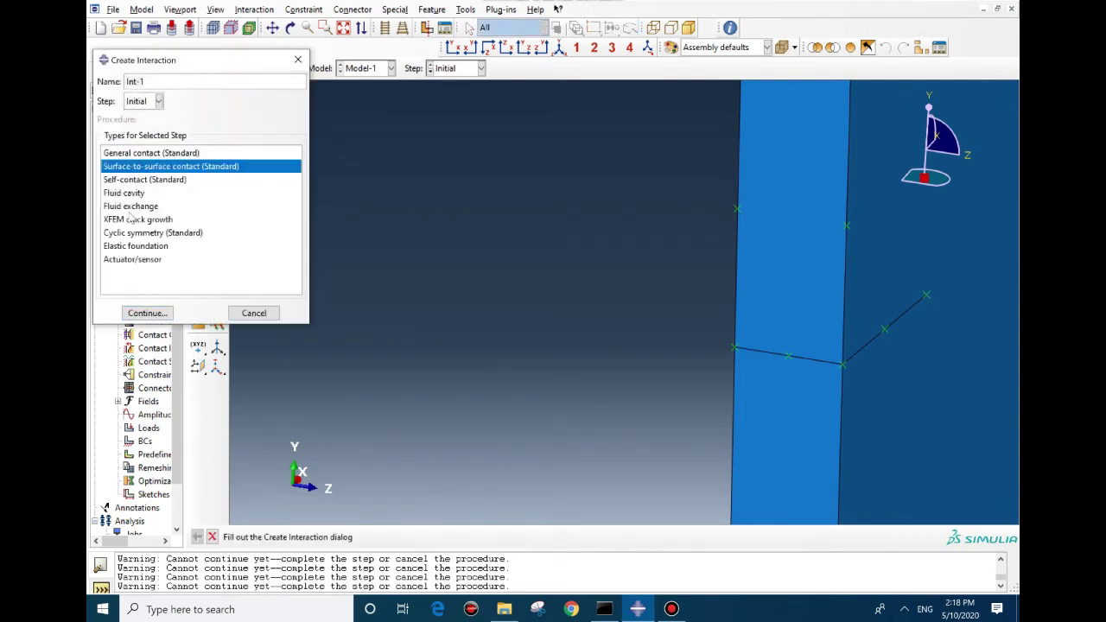
{"action": "left_click", "coordinate": [135, 224]}
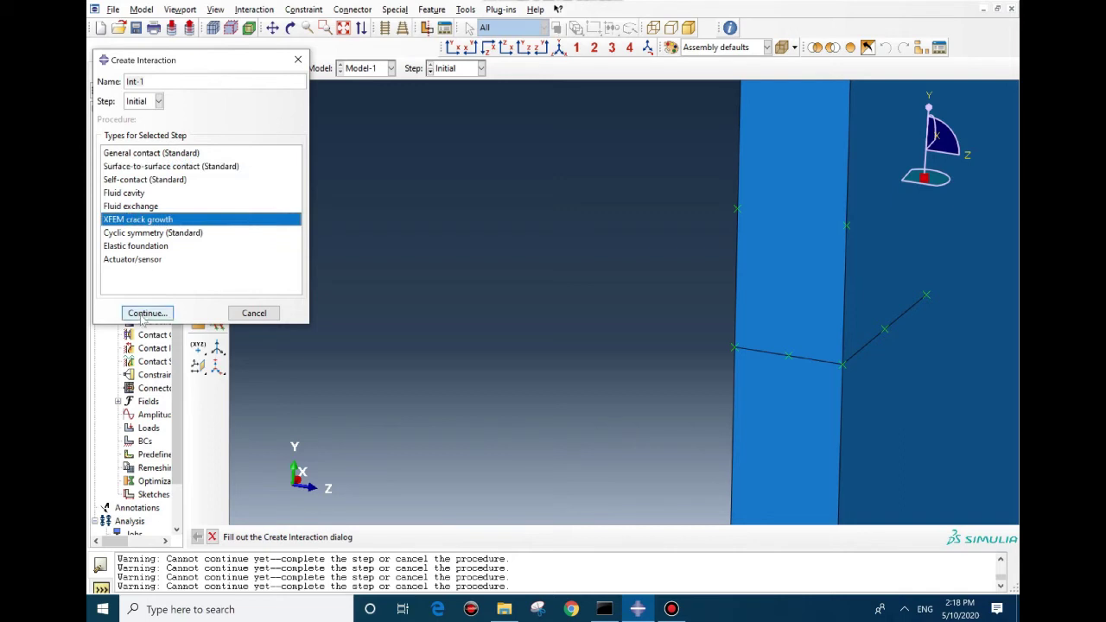
{"action": "left_click", "coordinate": [145, 314]}
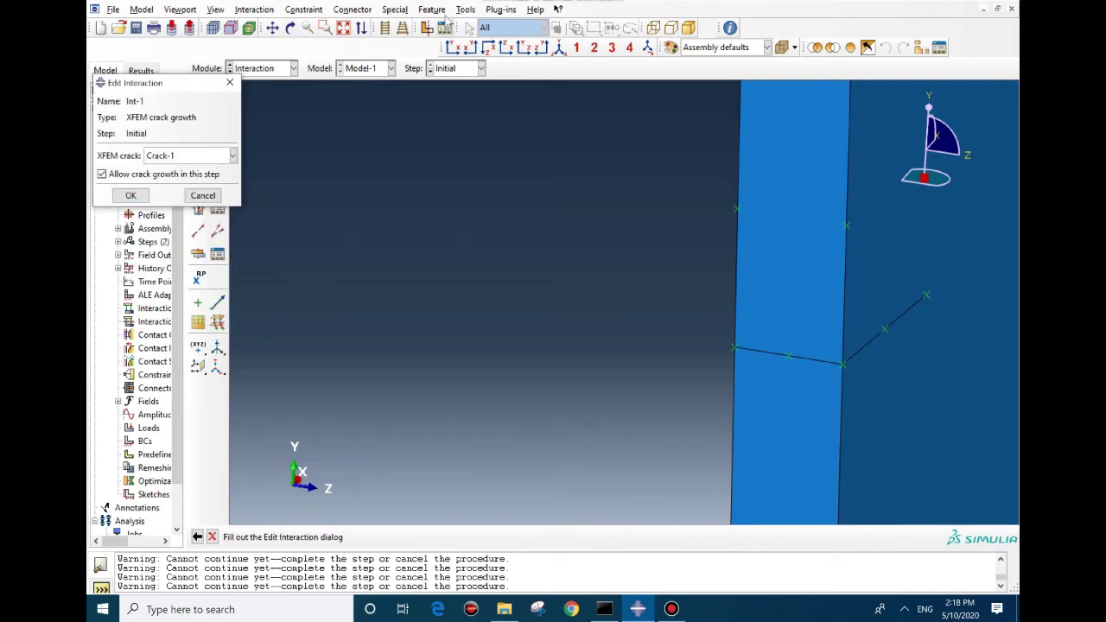
{"action": "left_click", "coordinate": [395, 10]}
{"action": "mouse_move", "coordinate": [432, 39]}
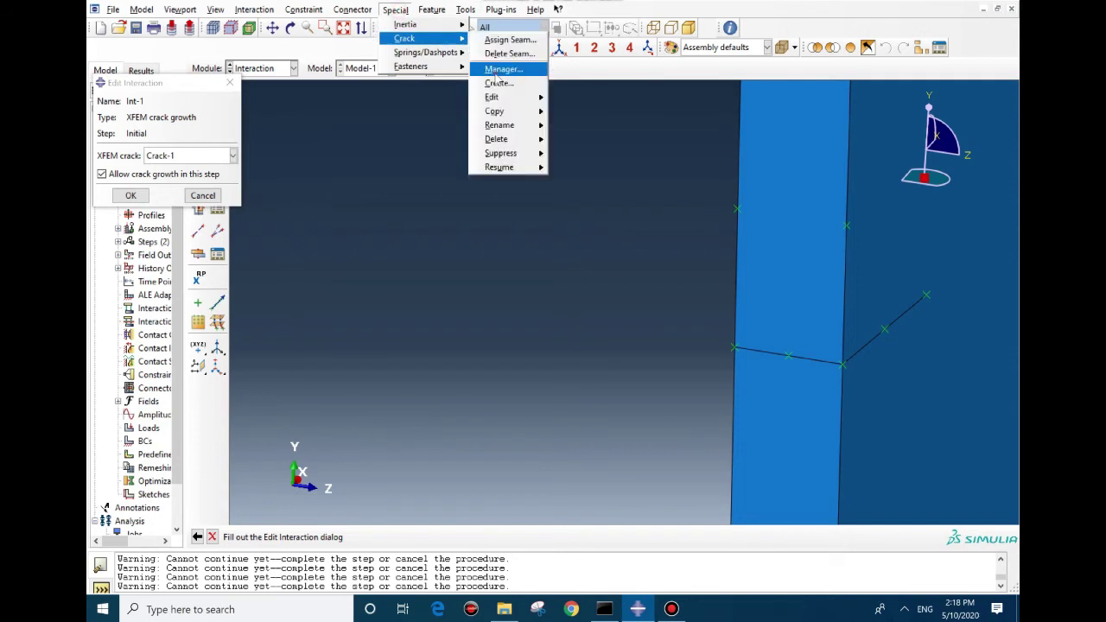
{"action": "left_click", "coordinate": [499, 70]}
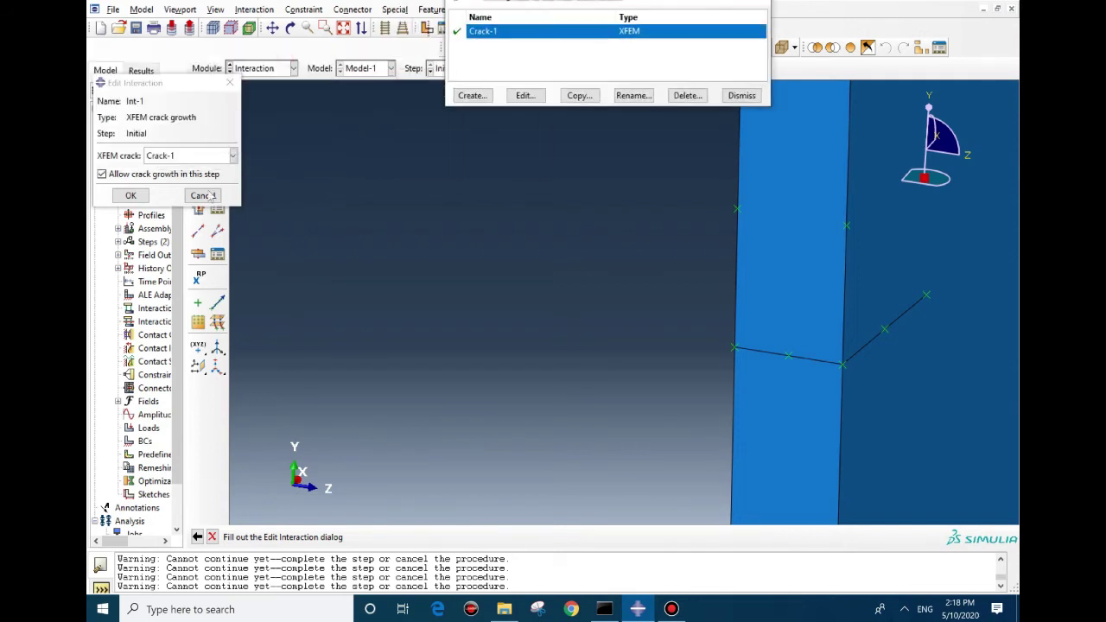
{"action": "left_click", "coordinate": [131, 195]}
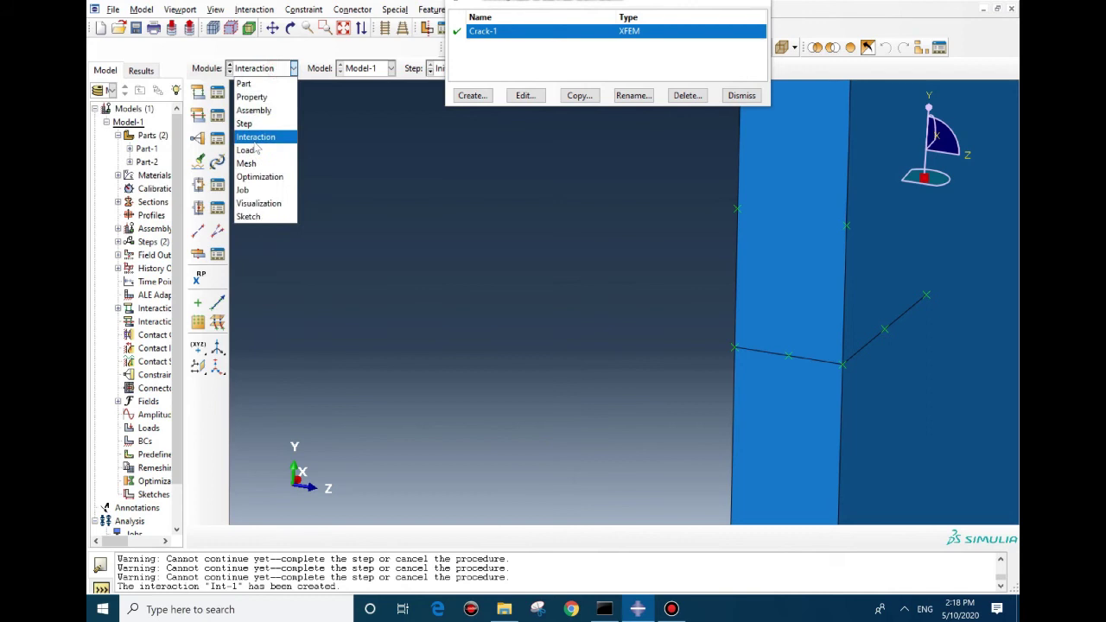
Step: Switch to the Mesh module and seed the plate with an approximate global size of 0.004
{"action": "left_click", "coordinate": [257, 149]}
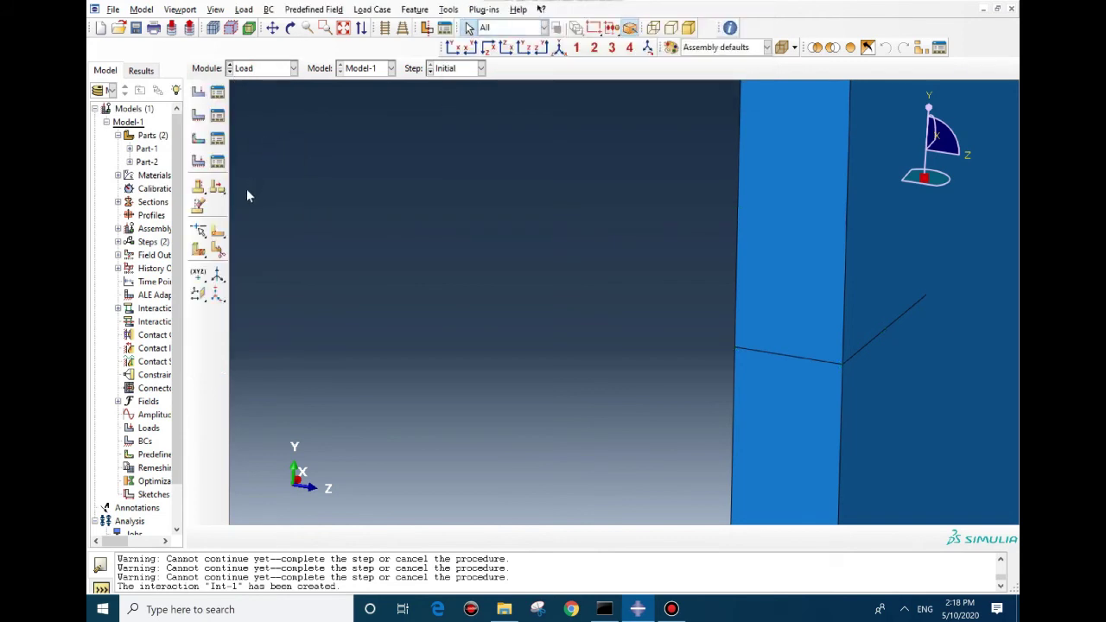
{"action": "left_click", "coordinate": [259, 68]}
{"action": "left_click", "coordinate": [263, 162]}
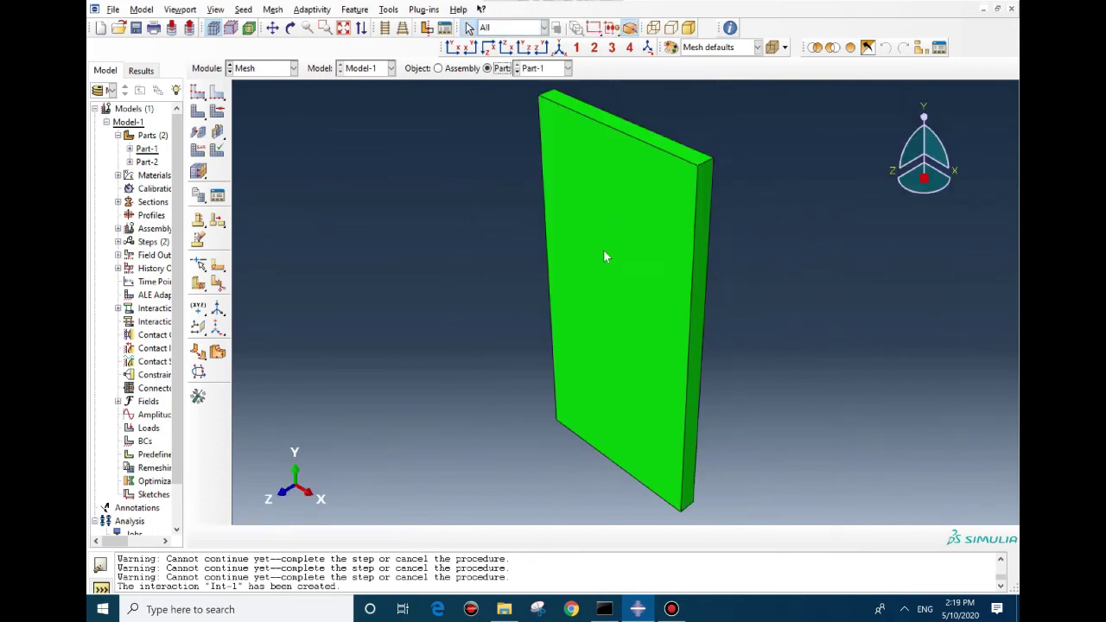
{"action": "left_click_drag", "start_coordinate": [582, 367], "coordinate": [571, 453], "text": "ctrl+alt"}
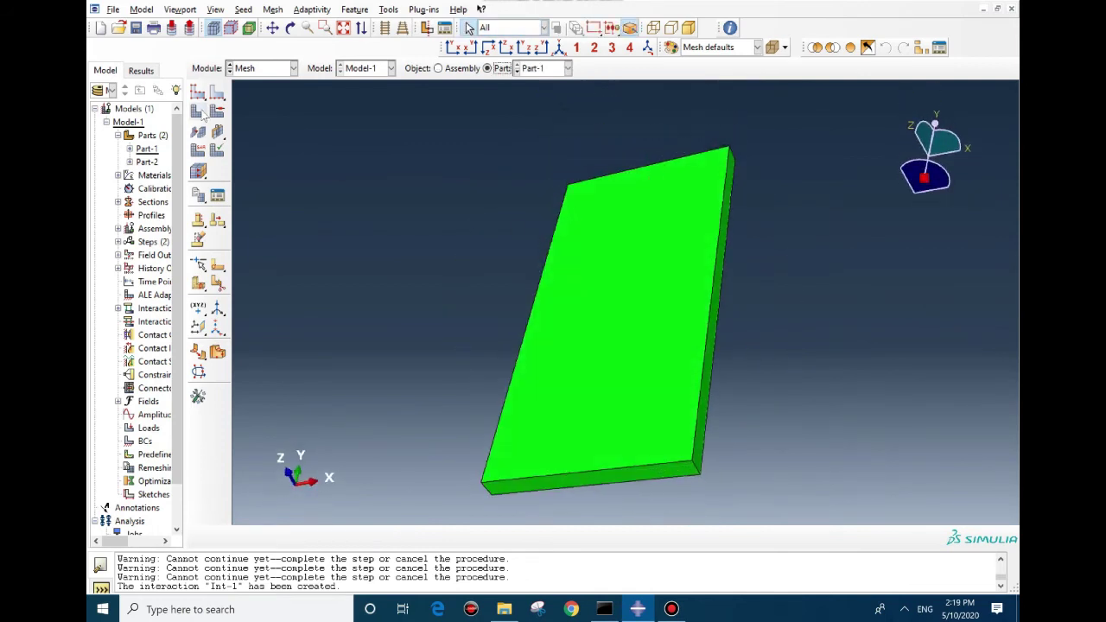
{"action": "left_click", "coordinate": [197, 91]}
{"action": "left_click", "coordinate": [233, 183]}
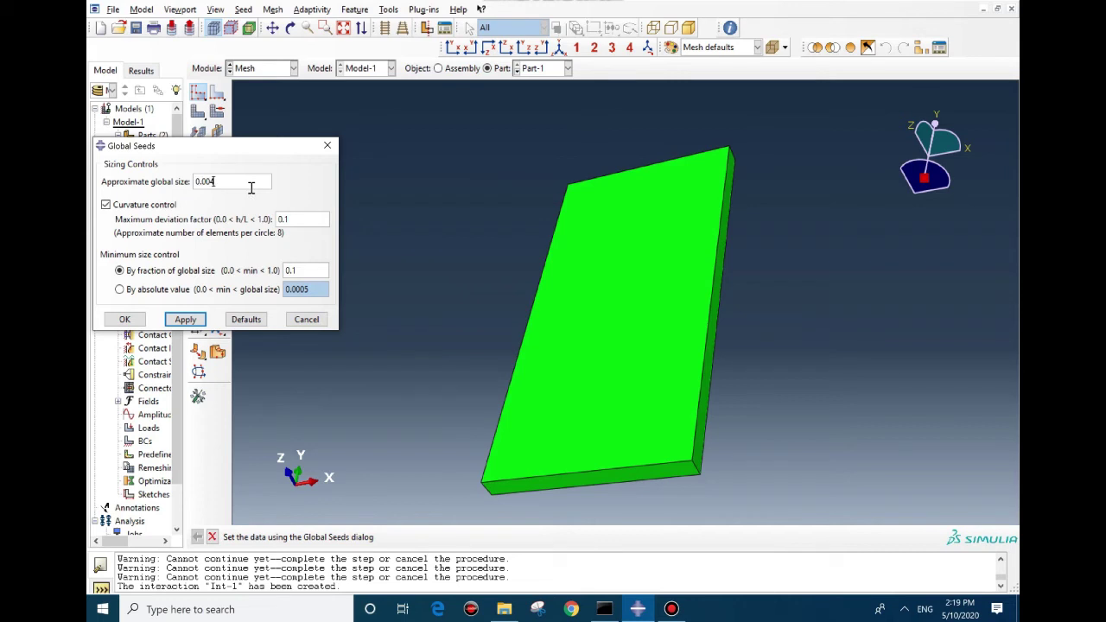
{"action": "left_click", "coordinate": [125, 318]}
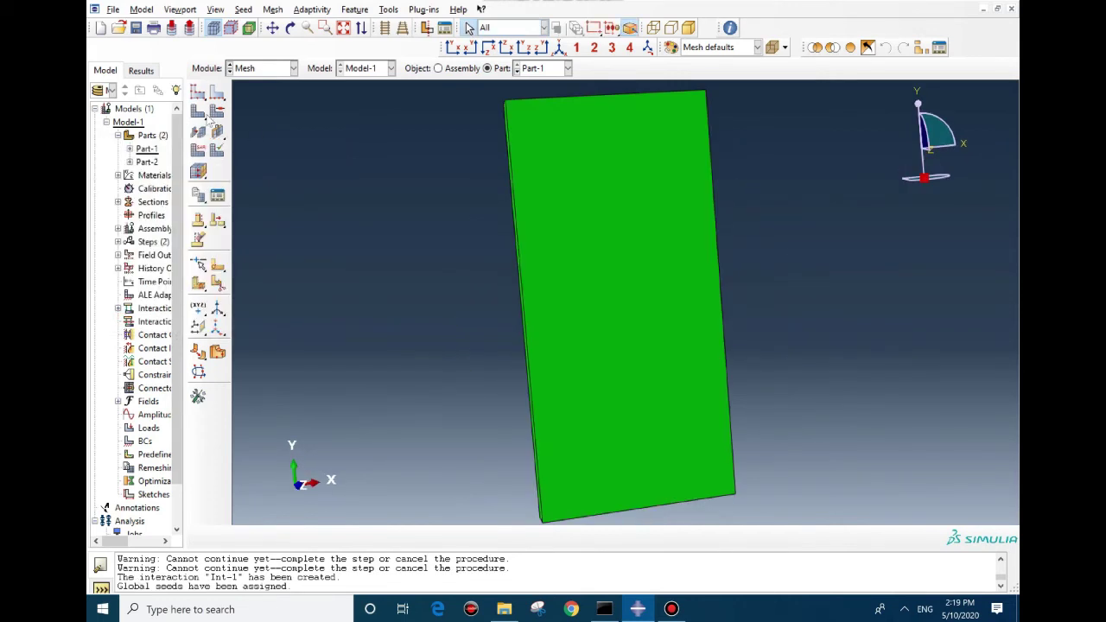
Step: Mesh the plate into 325 elements and rotate it to inspect the mesh
{"action": "left_click", "coordinate": [197, 110]}
{"action": "left_click", "coordinate": [332, 537]}
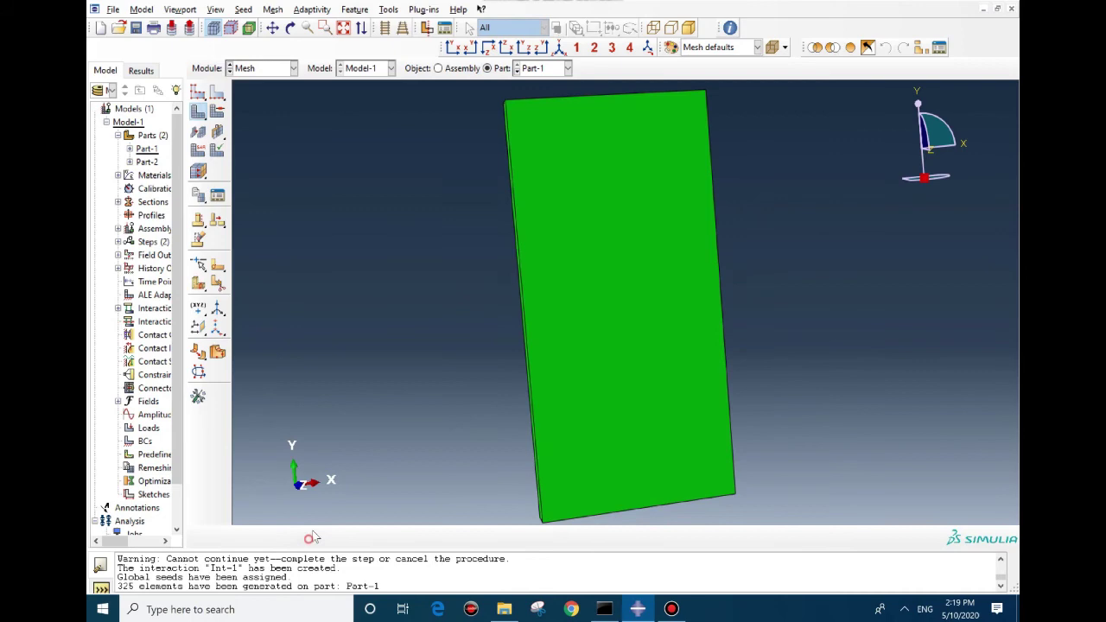
{"action": "left_click_drag", "start_coordinate": [637, 283], "coordinate": [698, 320], "text": "ctrl+alt"}
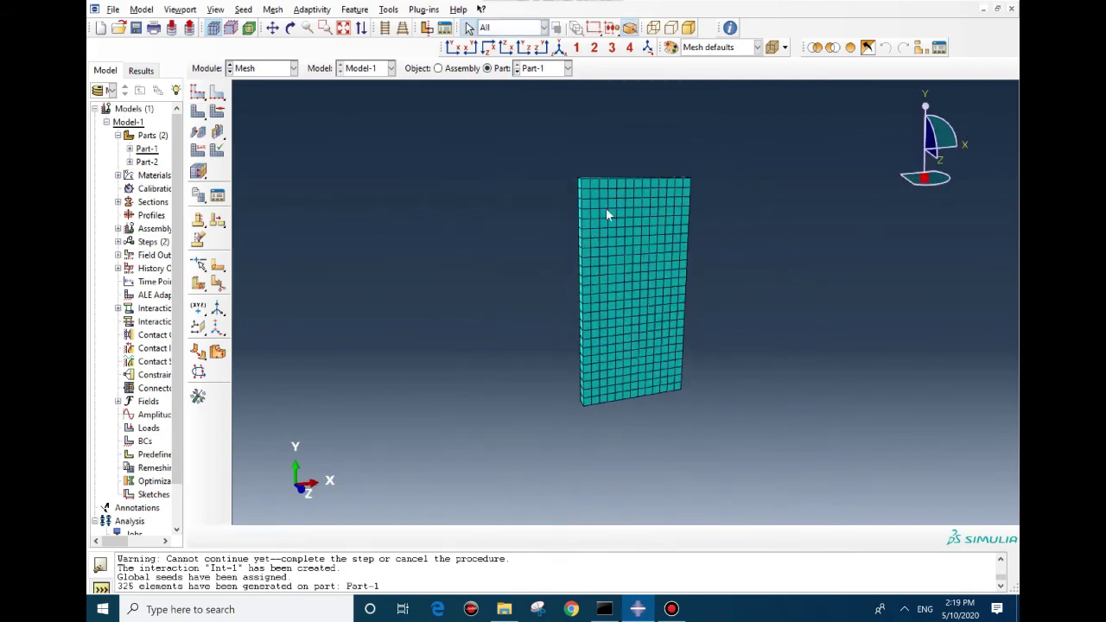
{"action": "mouse_move", "coordinate": [610, 216]}
{"action": "left_mouse_down", "text": "ctrl+alt"}
{"action": "mouse_move", "coordinate": [610, 269]}
{"action": "mouse_move", "coordinate": [591, 204]}
{"action": "left_mouse_up", "text": "ctrl+alt"}
{"action": "left_click", "coordinate": [280, 67]}
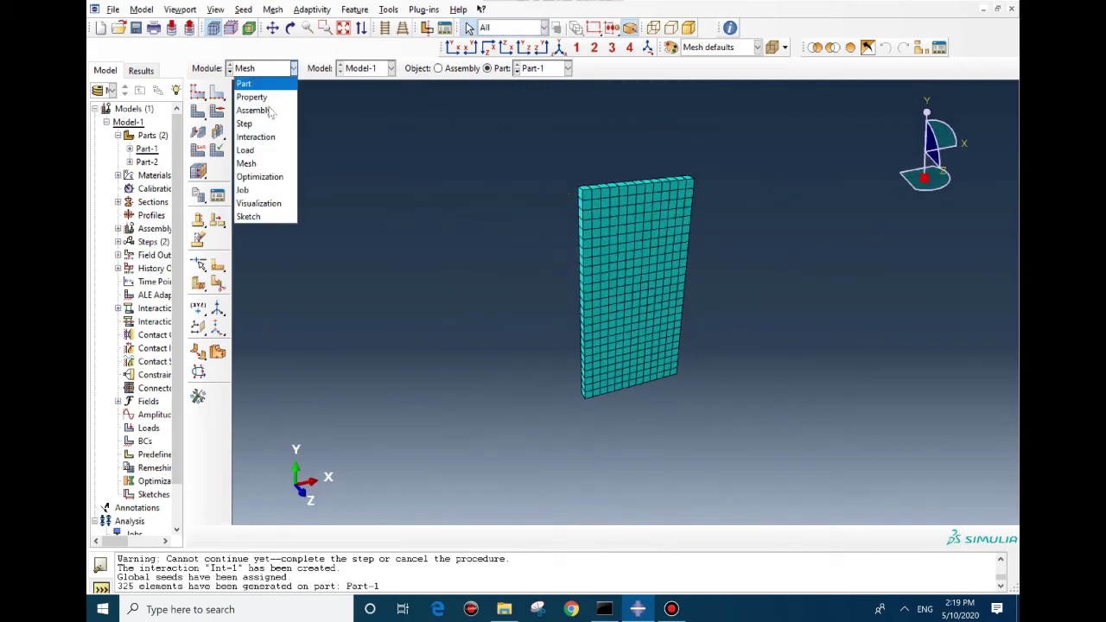
Step: Create boundary condition BC-1 fully fixing the plate's bottom edge with encastre
{"action": "left_click", "coordinate": [247, 149]}
{"action": "left_click", "coordinate": [198, 114]}
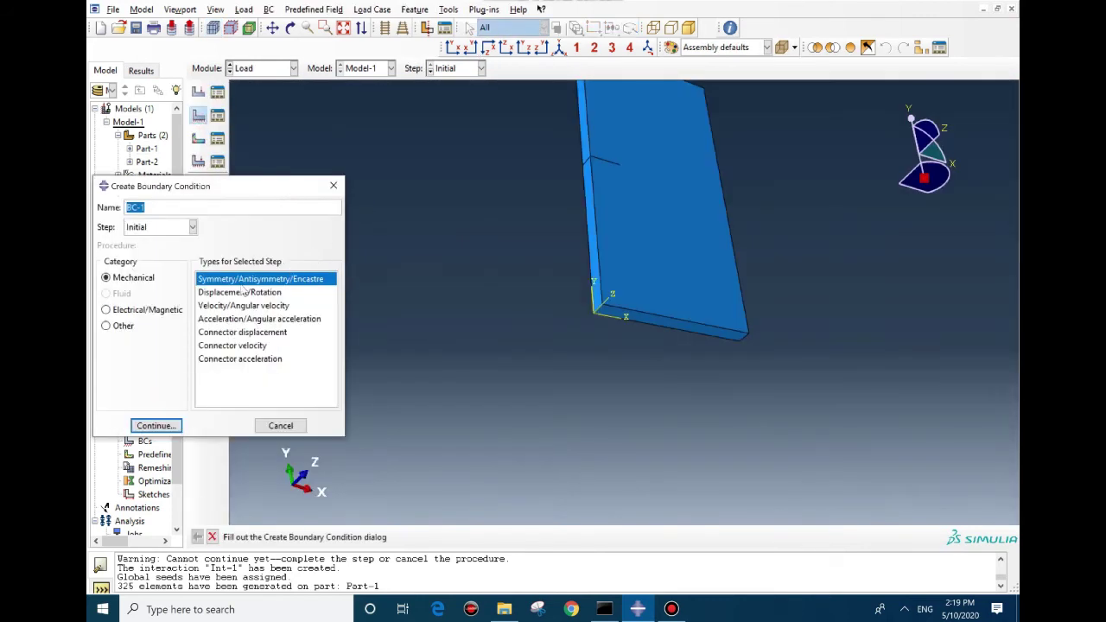
{"action": "left_click", "coordinate": [156, 425]}
{"action": "left_click", "coordinate": [698, 334]}
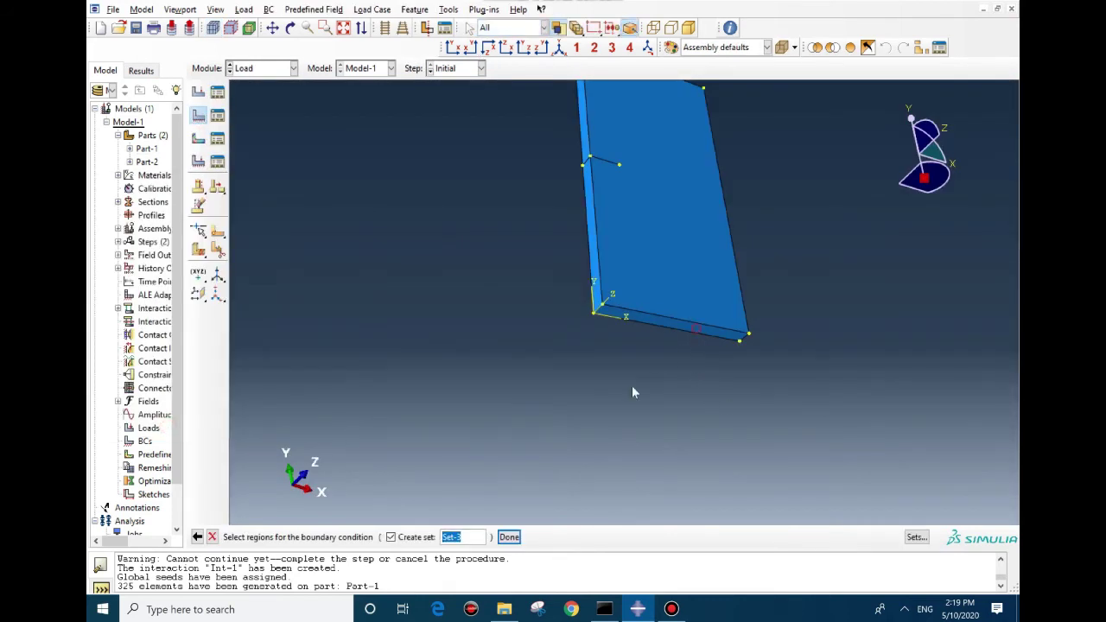
{"action": "left_click", "coordinate": [422, 538]}
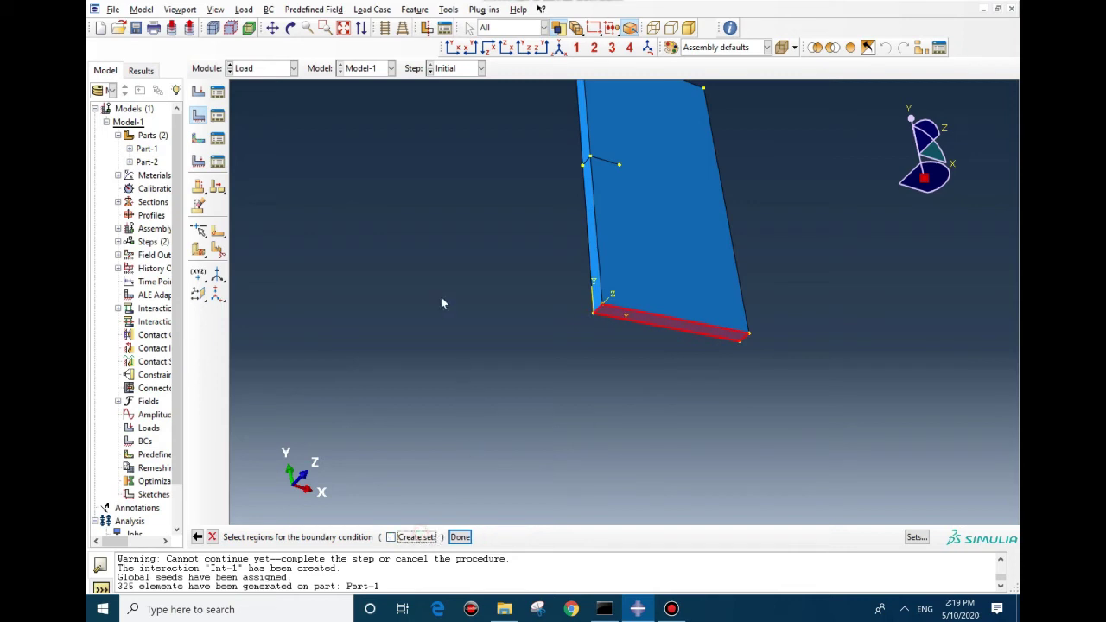
{"action": "left_click", "coordinate": [460, 536]}
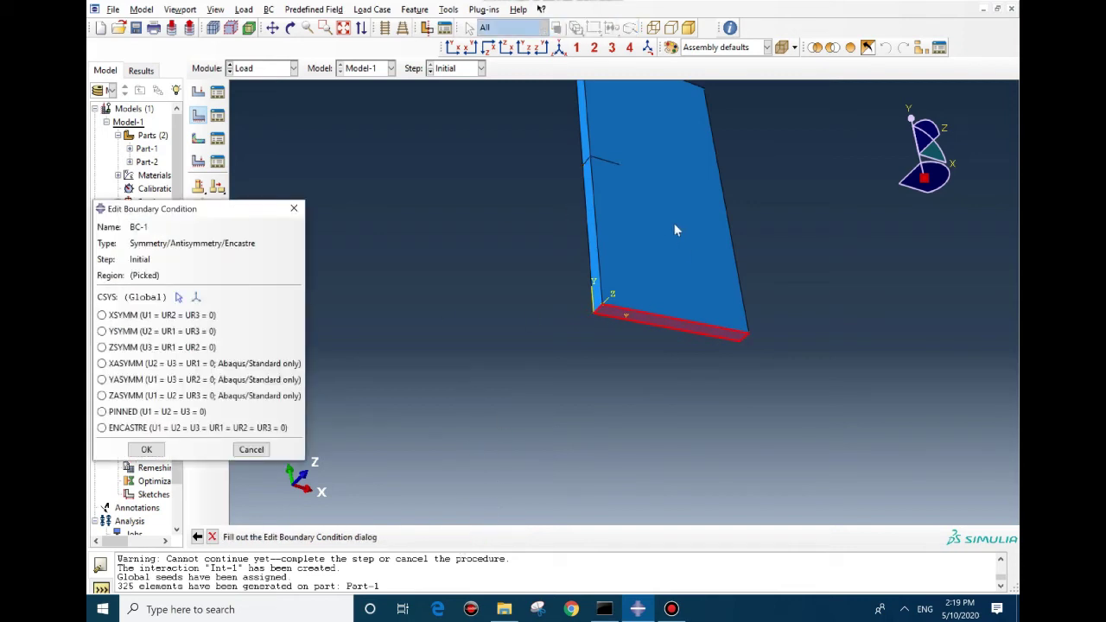
{"action": "left_click", "coordinate": [102, 428]}
{"action": "left_click", "coordinate": [146, 449]}
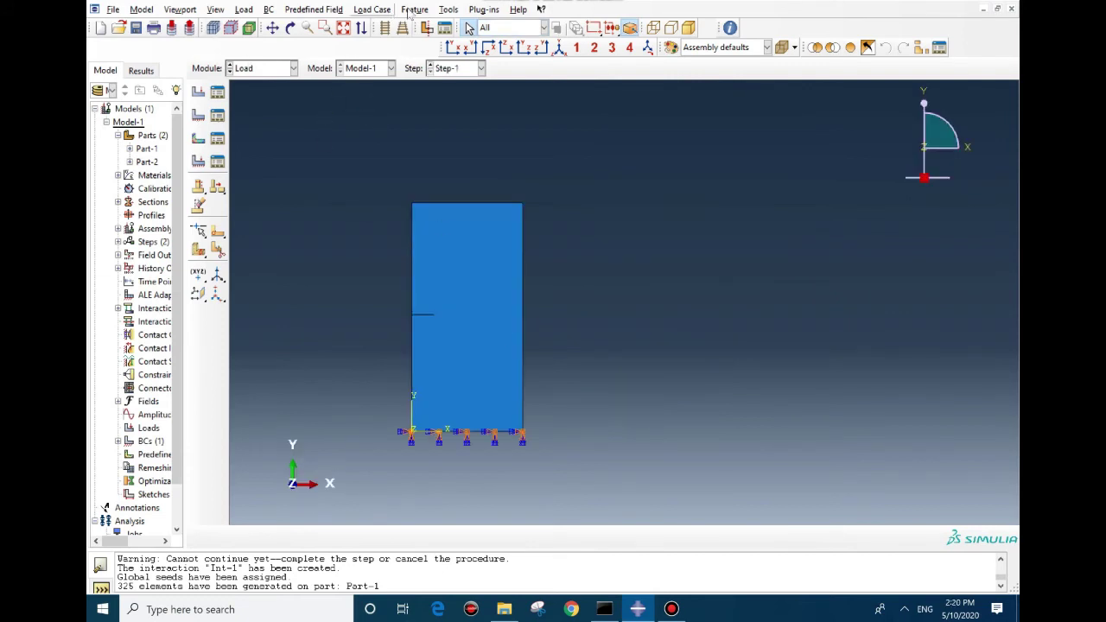
Step: Create node set Set-1 from the 14 nodes along the plate's top edge
{"action": "left_click", "coordinate": [446, 9]}
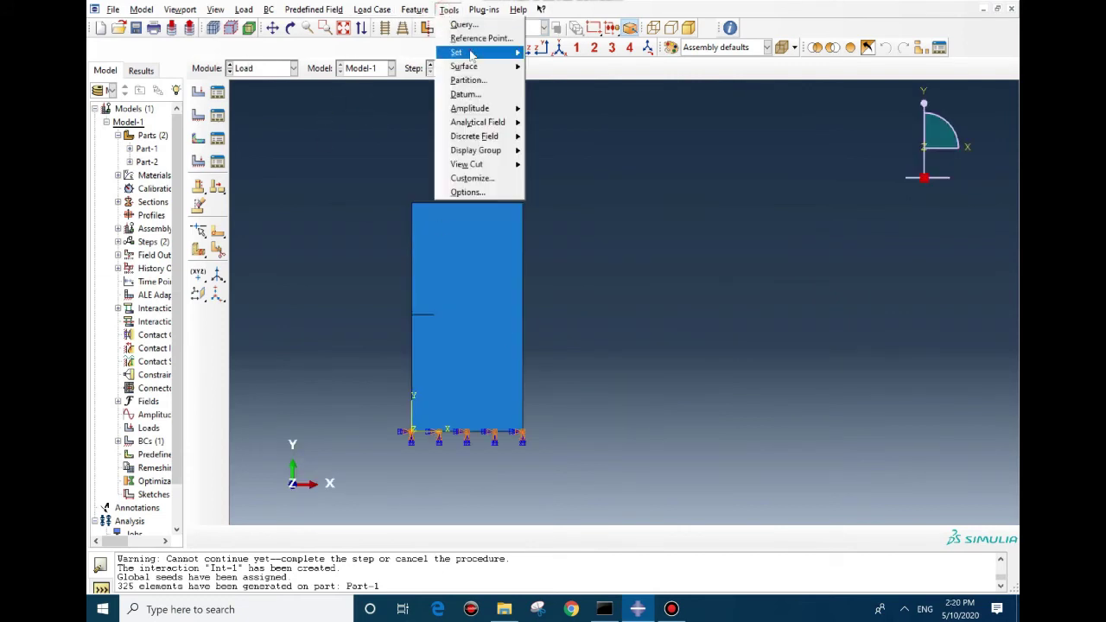
{"action": "mouse_move", "coordinate": [456, 52]}
{"action": "left_click", "coordinate": [553, 50]}
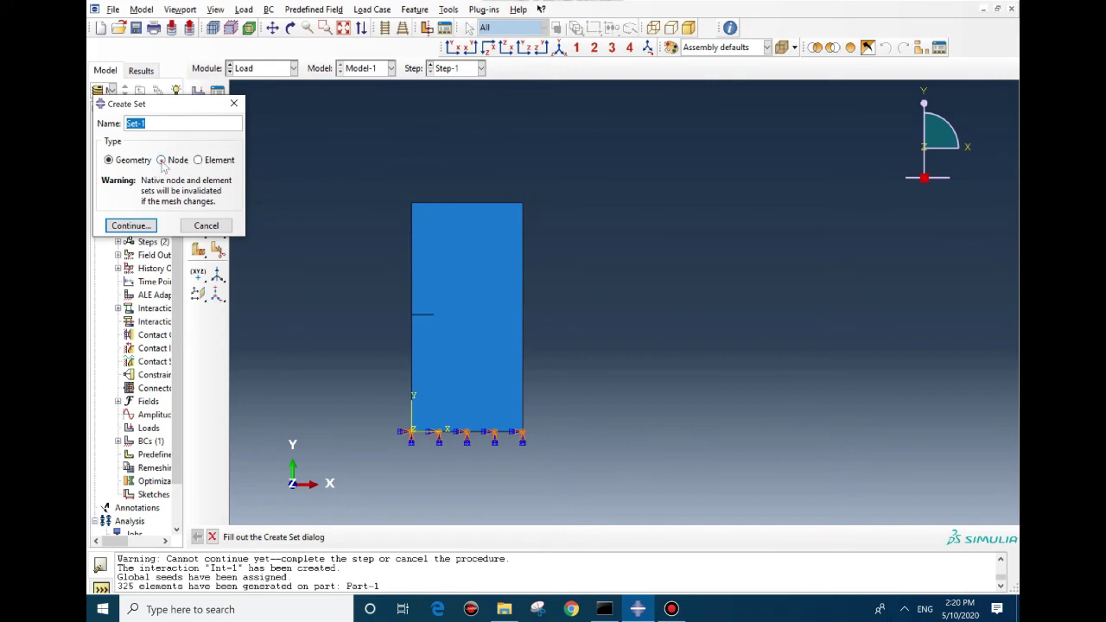
{"action": "left_click", "coordinate": [160, 159]}
{"action": "left_click", "coordinate": [130, 225]}
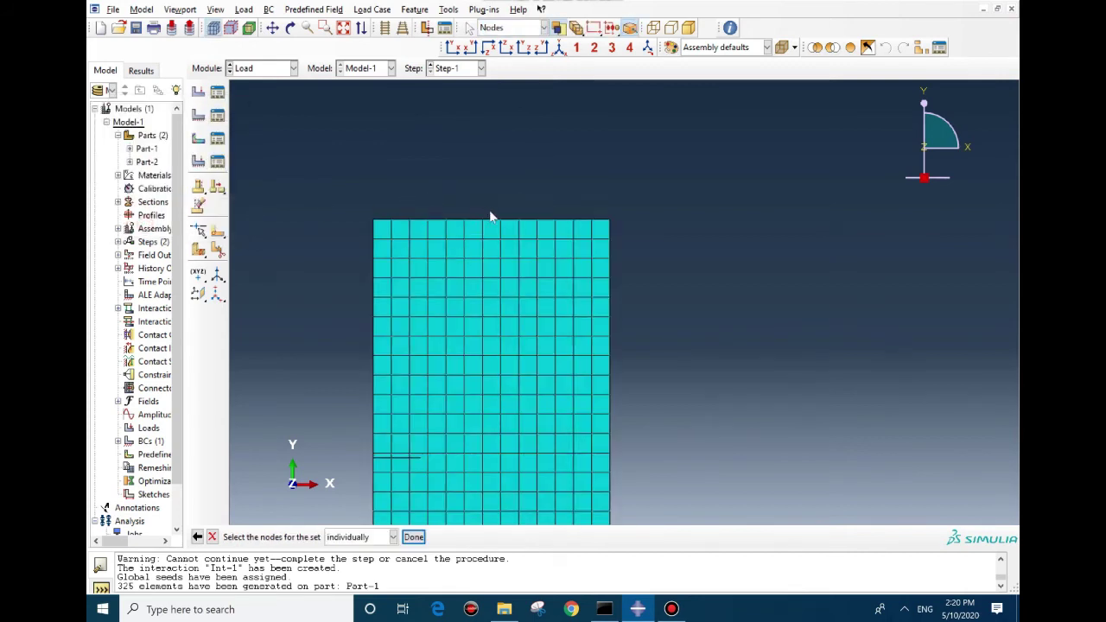
{"action": "left_click_drag", "start_coordinate": [490, 214], "coordinate": [318, 227]}
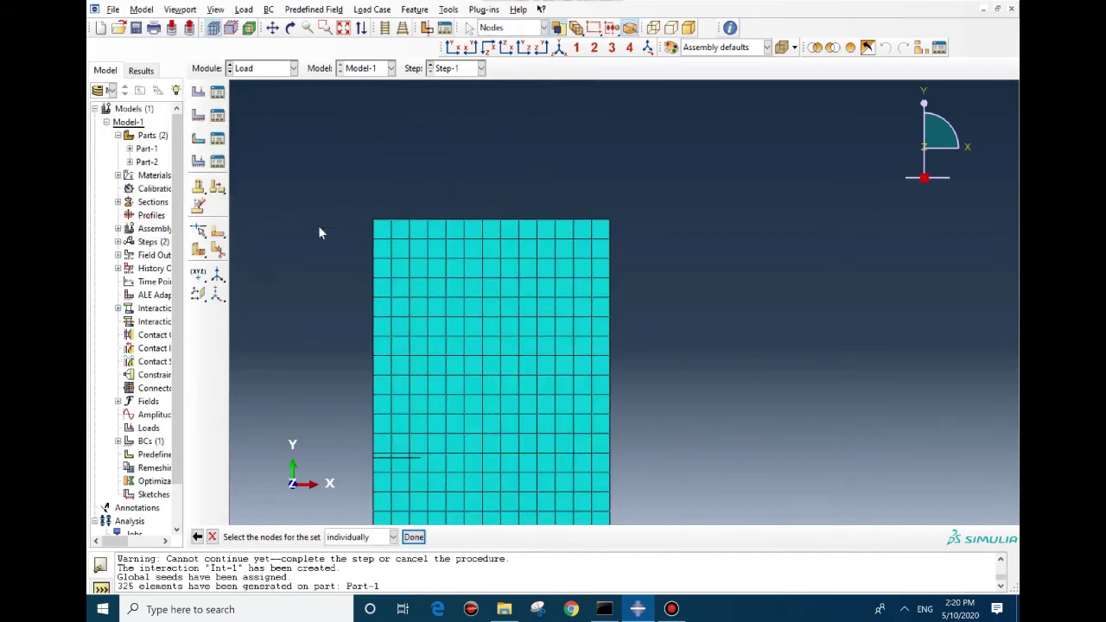
{"action": "middle_click", "coordinate": [423, 179]}
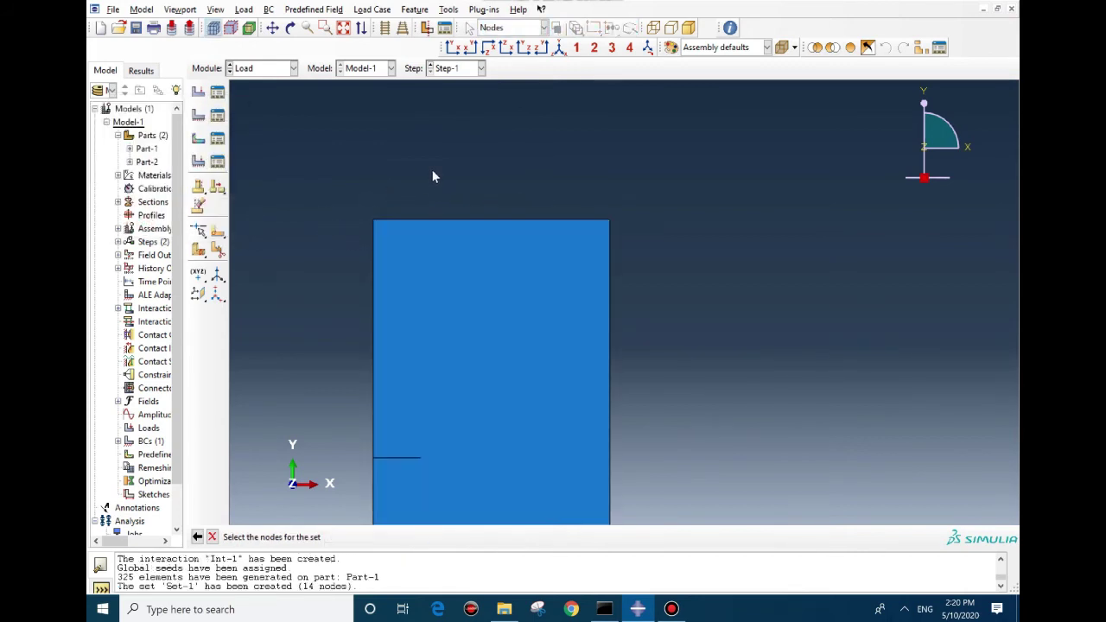
Step: Start displacement/rotation boundary condition BC-2 with Set-1 as its region
{"action": "left_click", "coordinate": [198, 115]}
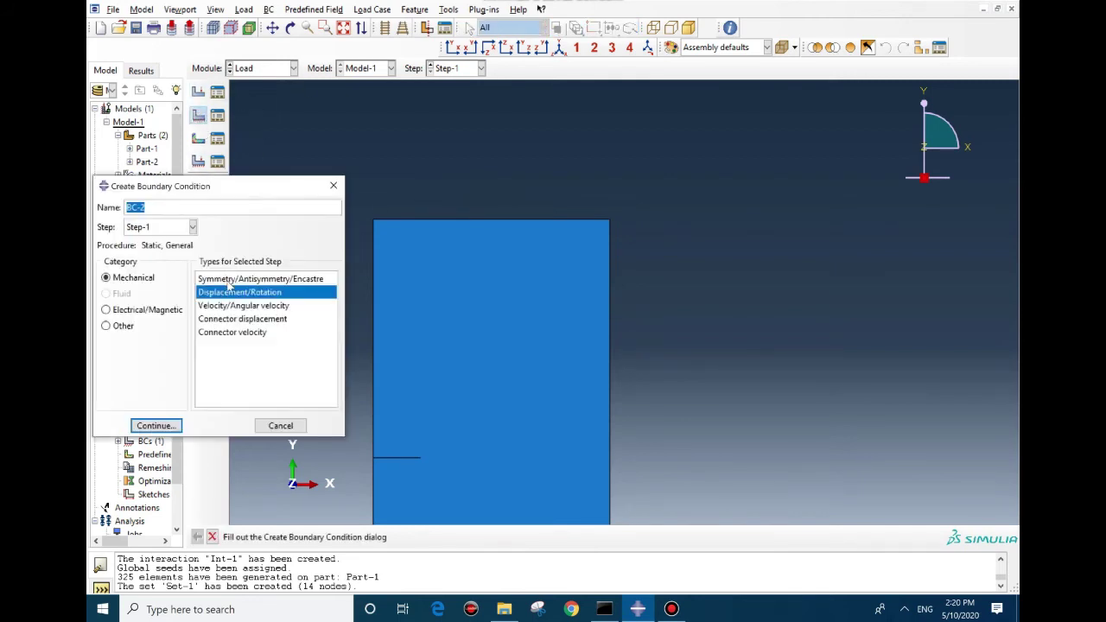
{"action": "left_click", "coordinate": [153, 425]}
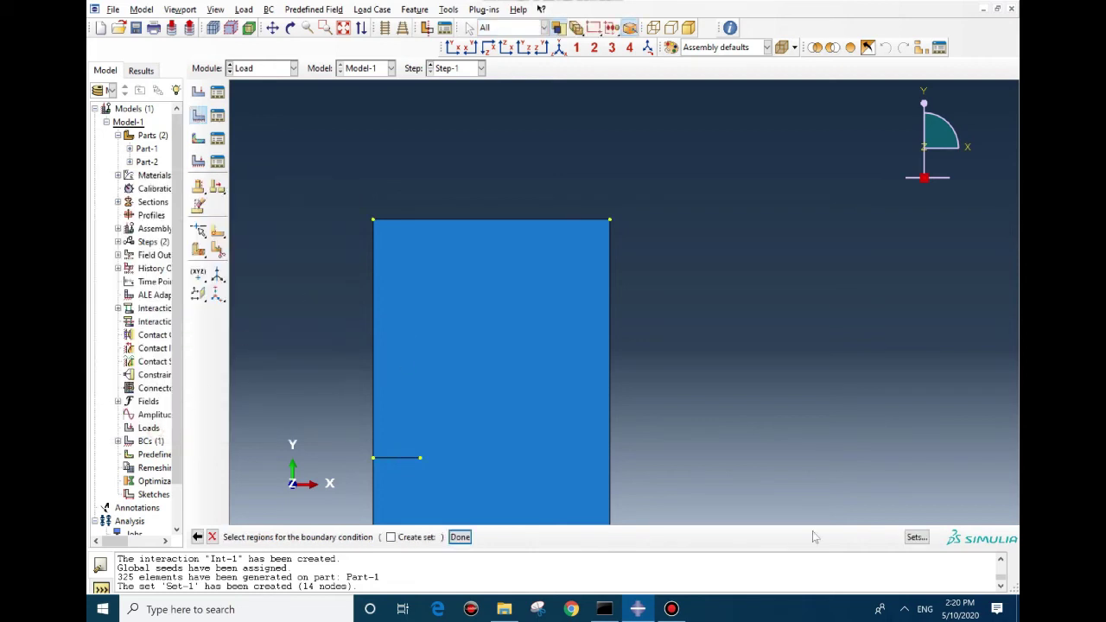
{"action": "left_click", "coordinate": [917, 537]}
{"action": "left_click", "coordinate": [286, 225]}
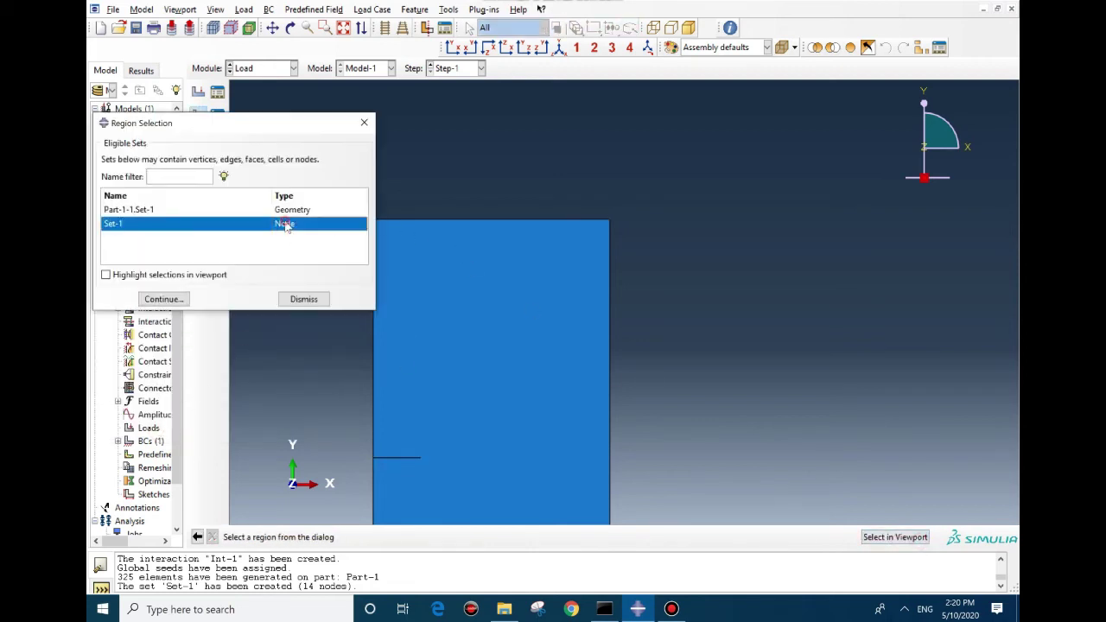
{"action": "left_click", "coordinate": [163, 299]}
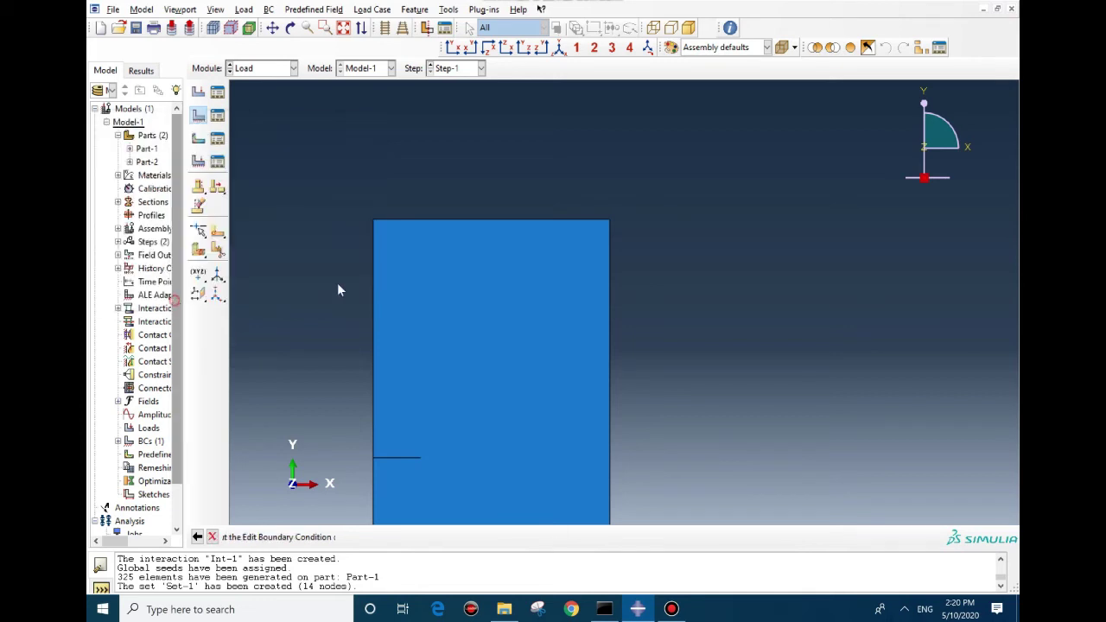
Step: Constrain U1 through UR3, with U2 set to 0.005 and the others 0
{"action": "left_click", "coordinate": [102, 358]}
{"action": "left_click", "coordinate": [102, 377]}
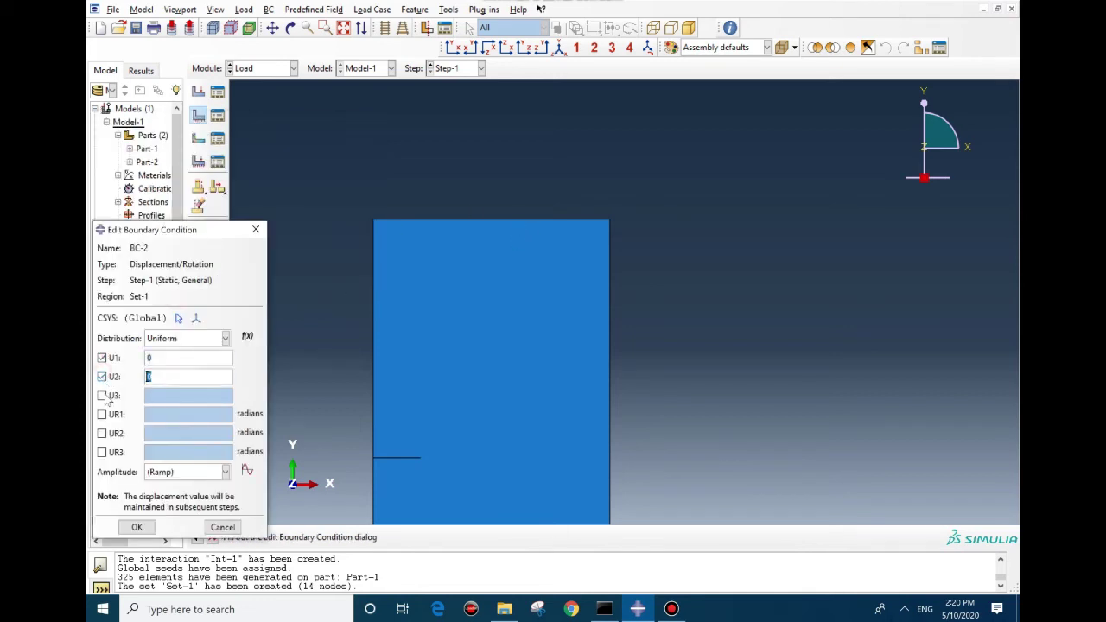
{"action": "left_click", "coordinate": [101, 395]}
{"action": "left_click", "coordinate": [102, 414]}
{"action": "left_click", "coordinate": [102, 433]}
{"action": "left_click", "coordinate": [102, 451]}
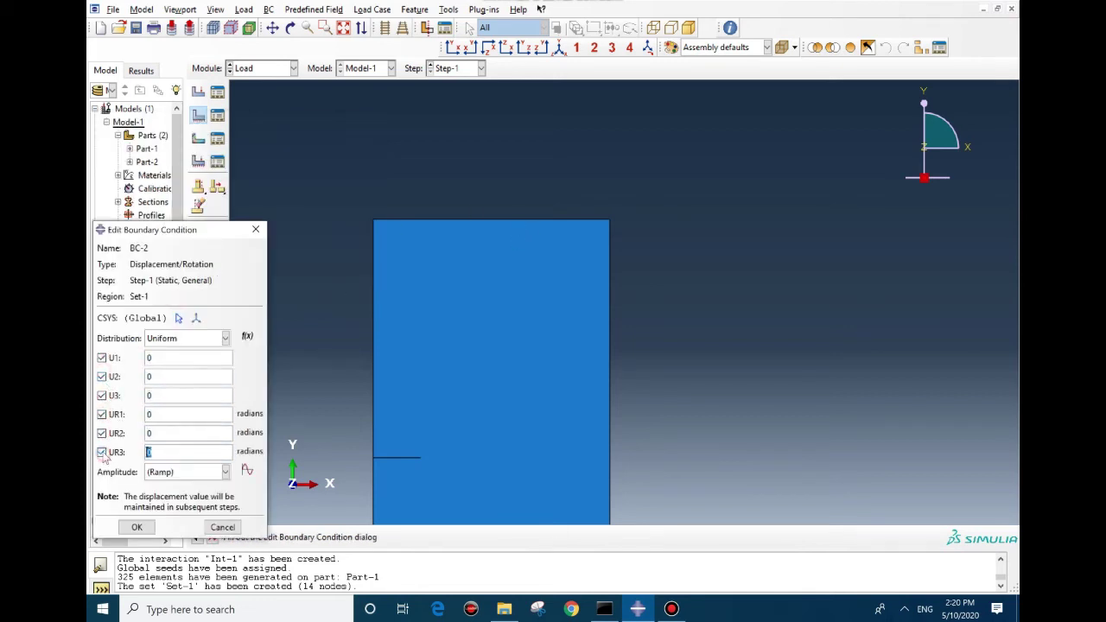
{"action": "left_click_drag", "start_coordinate": [185, 231], "coordinate": [458, 141]}
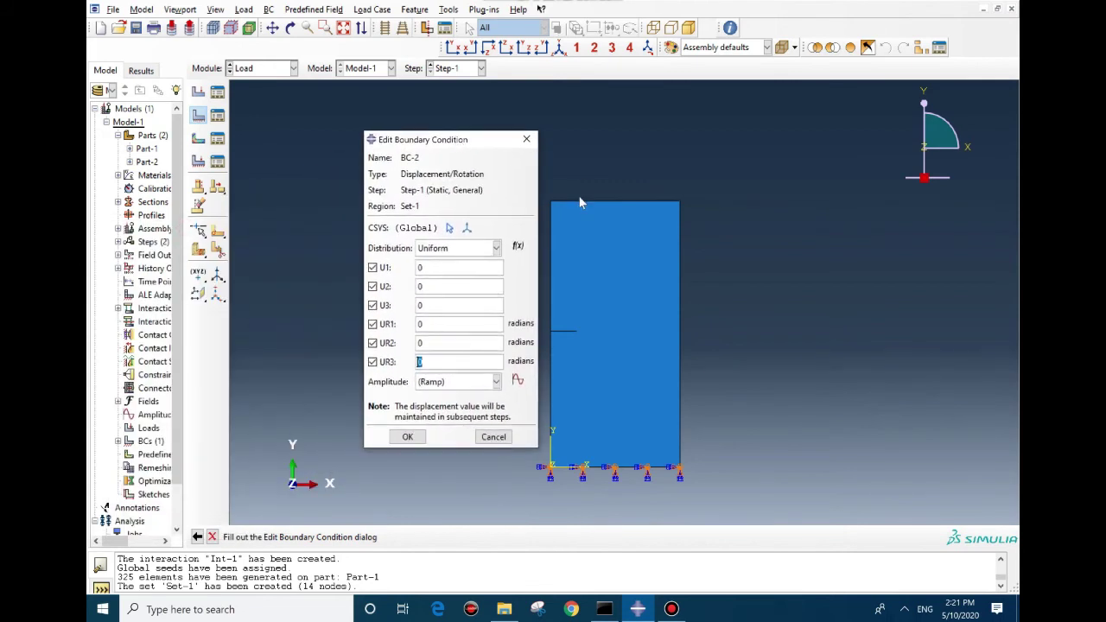
{"action": "double_click", "coordinate": [440, 285]}
{"action": "type", "text": "0.005"}
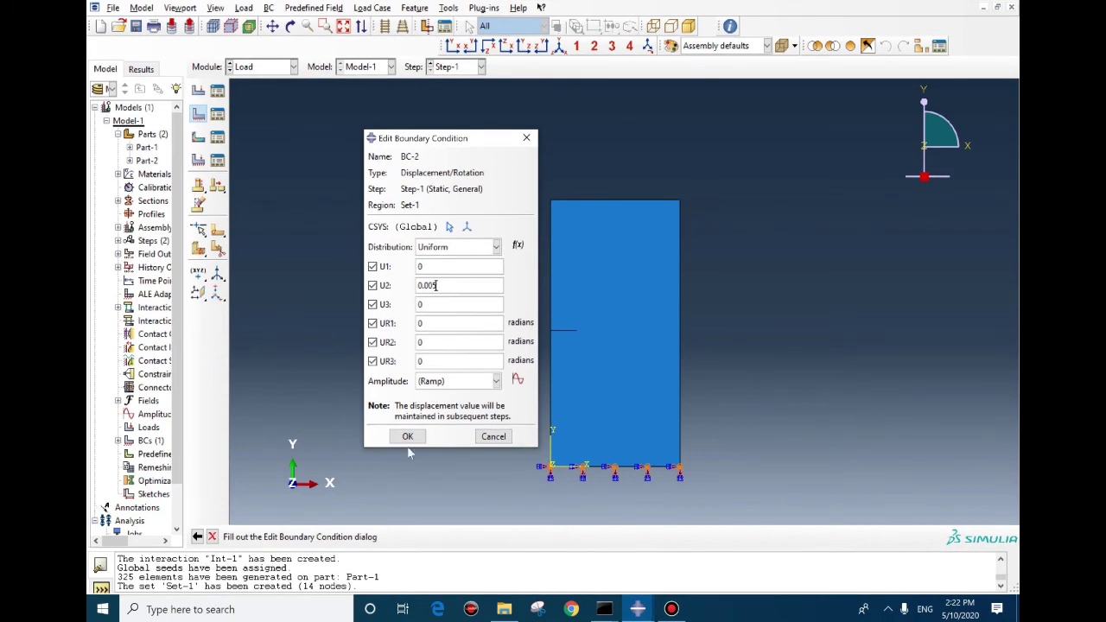
{"action": "left_click", "coordinate": [409, 437]}
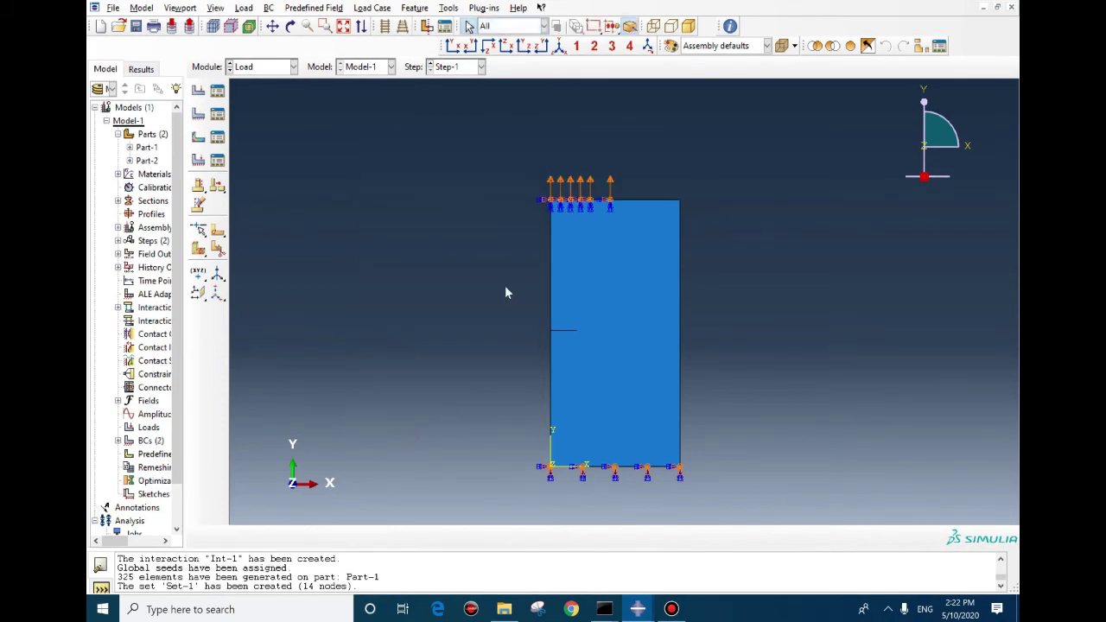
Step: Switch to the Job module and set the work directory
{"action": "left_click", "coordinate": [257, 68]}
{"action": "left_click", "coordinate": [244, 190]}
{"action": "left_click", "coordinate": [112, 9]}
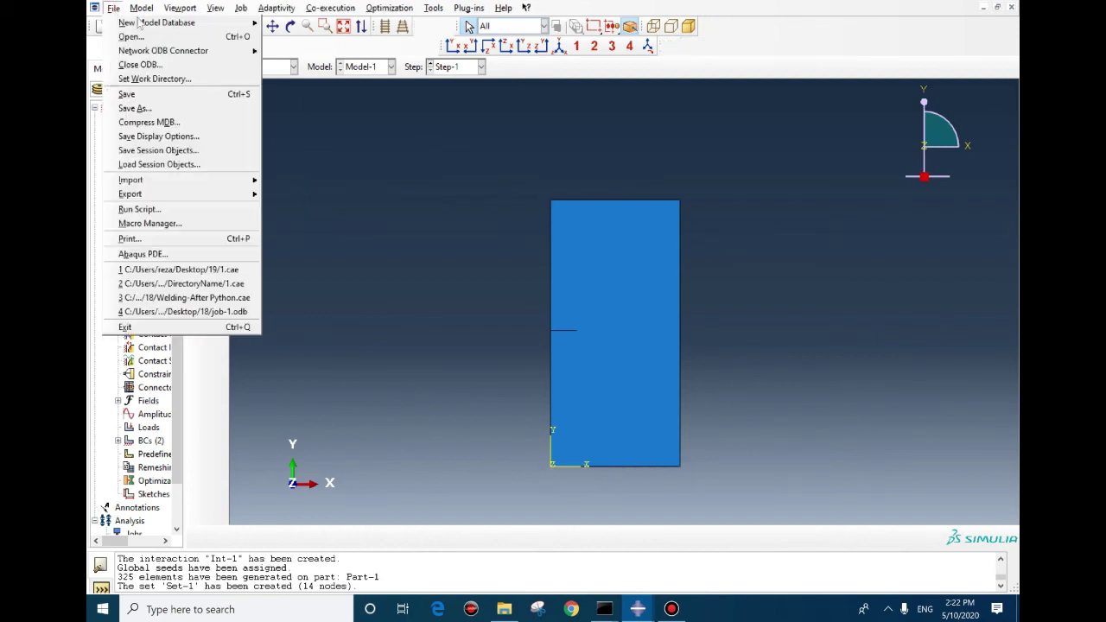
{"action": "left_click", "coordinate": [143, 79]}
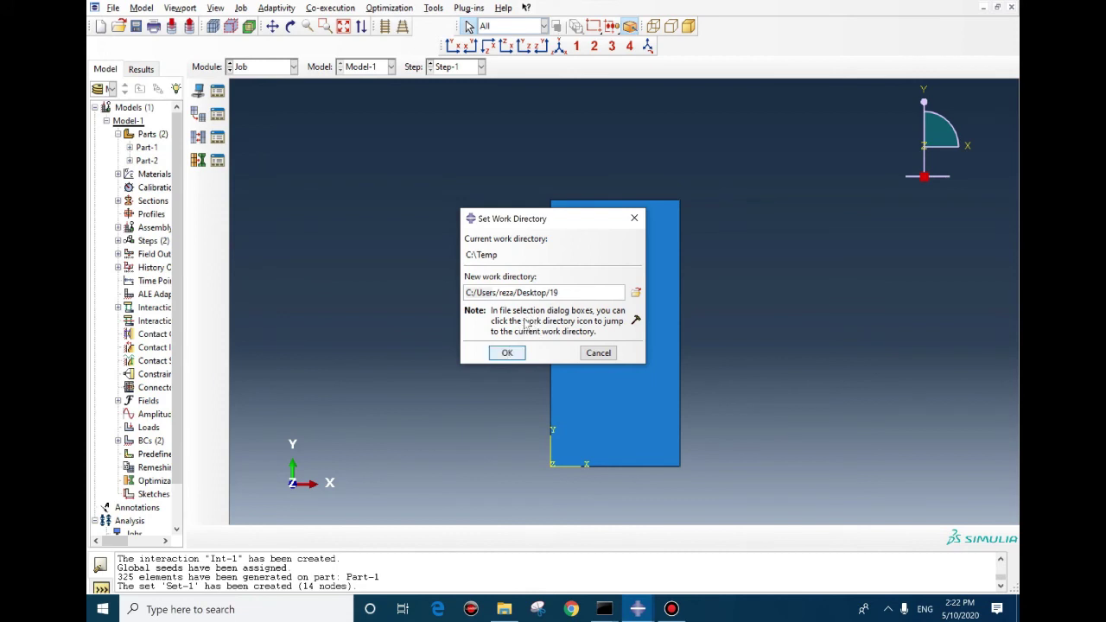
{"action": "left_click", "coordinate": [507, 352]}
{"action": "left_click", "coordinate": [507, 354]}
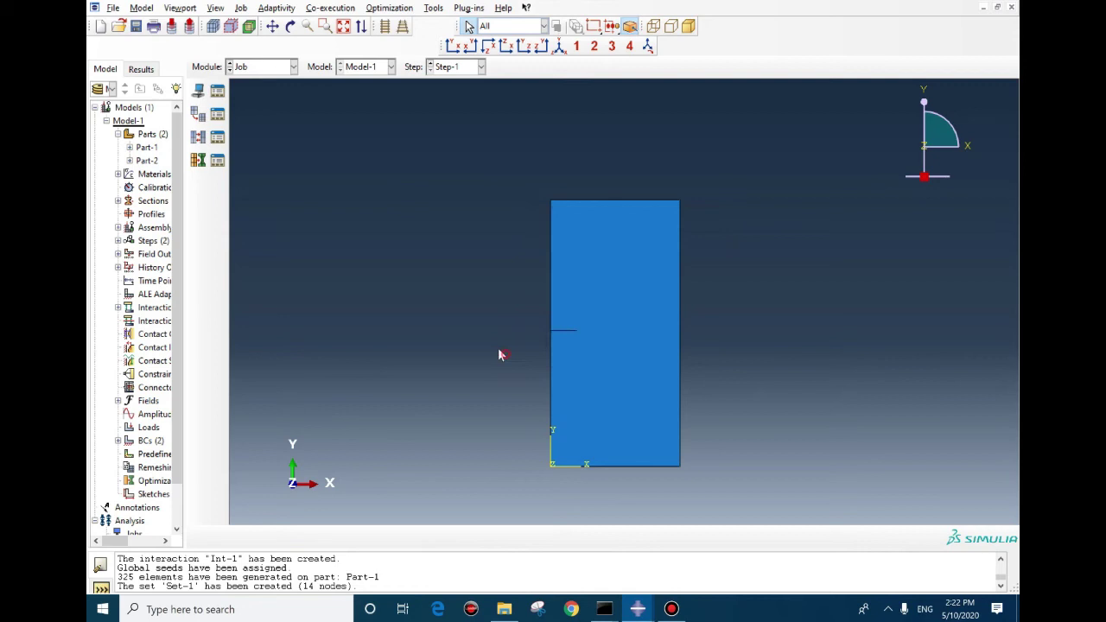
Step: Create Job-1 for Model-1, submit it, and open its results
{"action": "left_click", "coordinate": [217, 91]}
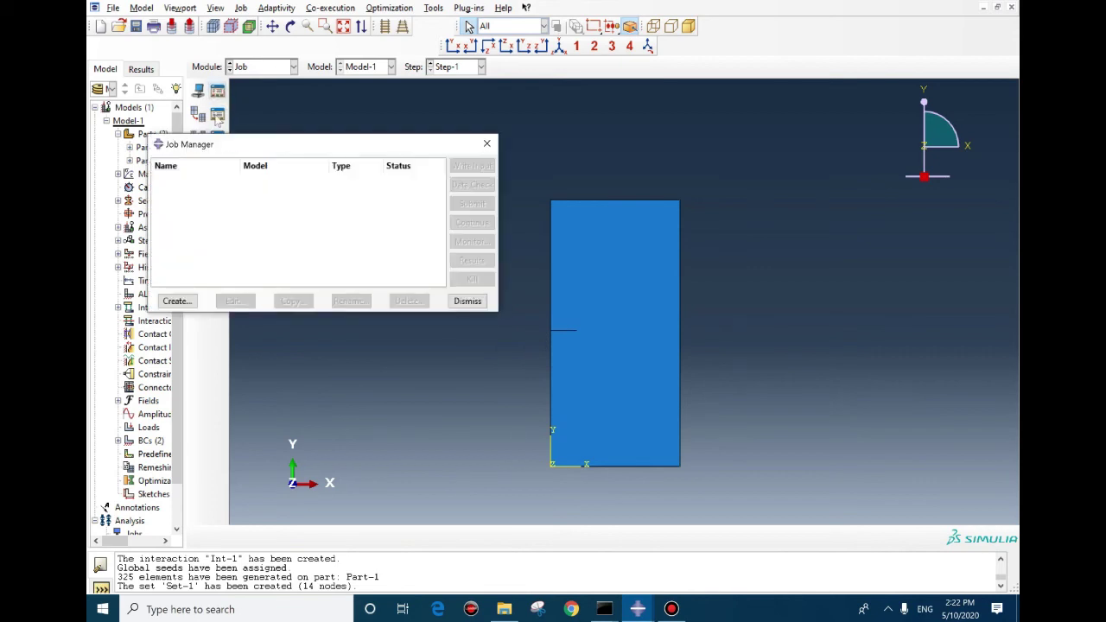
{"action": "left_click", "coordinate": [183, 300]}
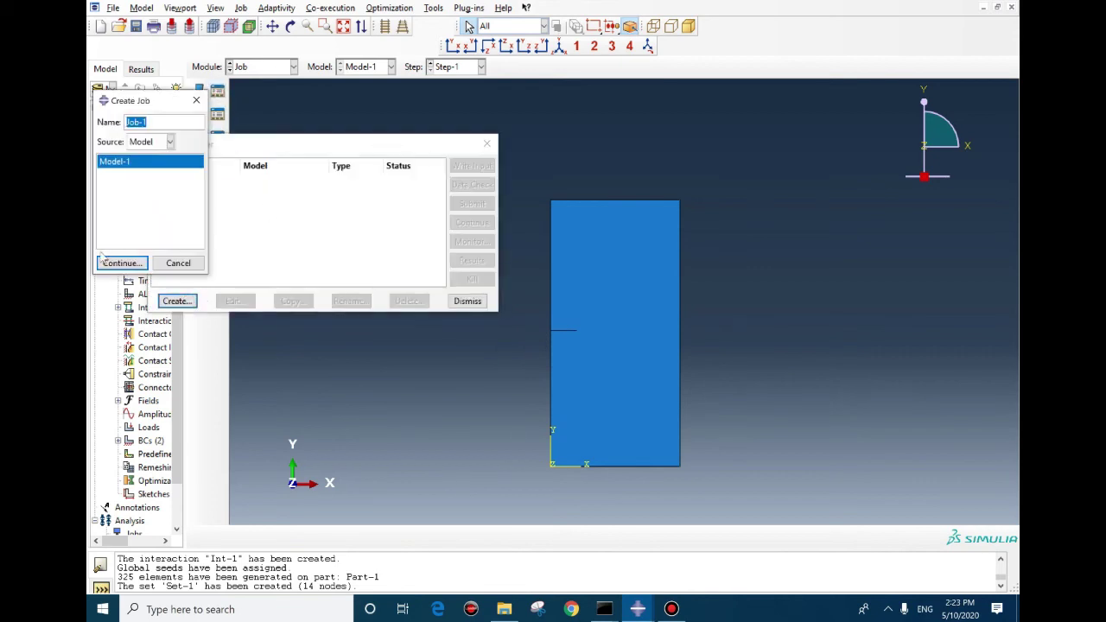
{"action": "left_click", "coordinate": [106, 263]}
{"action": "left_click", "coordinate": [173, 480]}
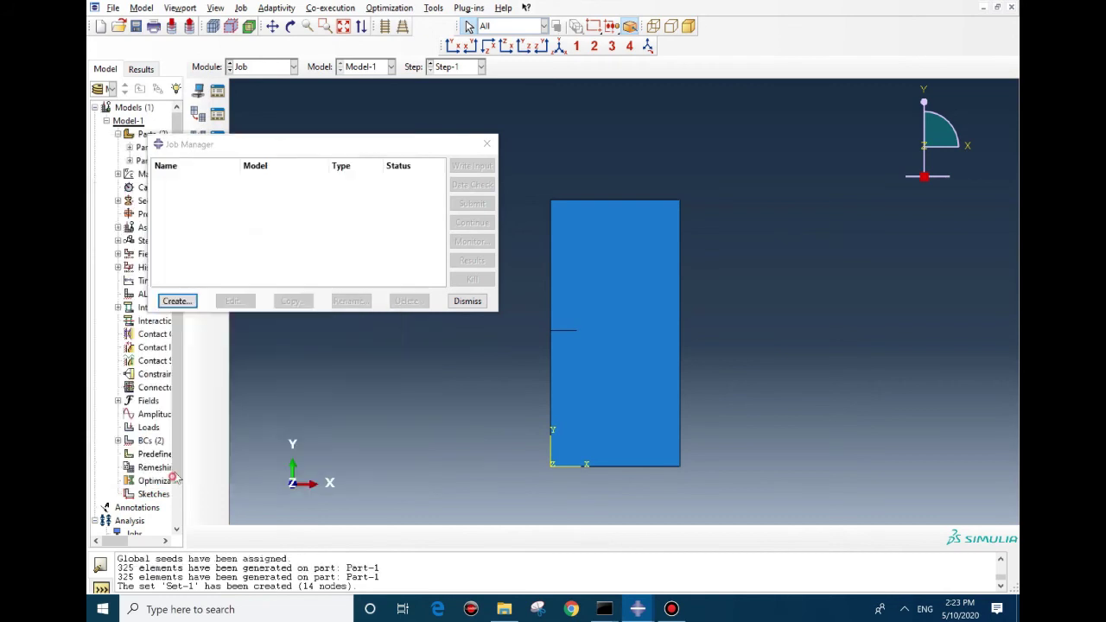
{"action": "left_click", "coordinate": [472, 204]}
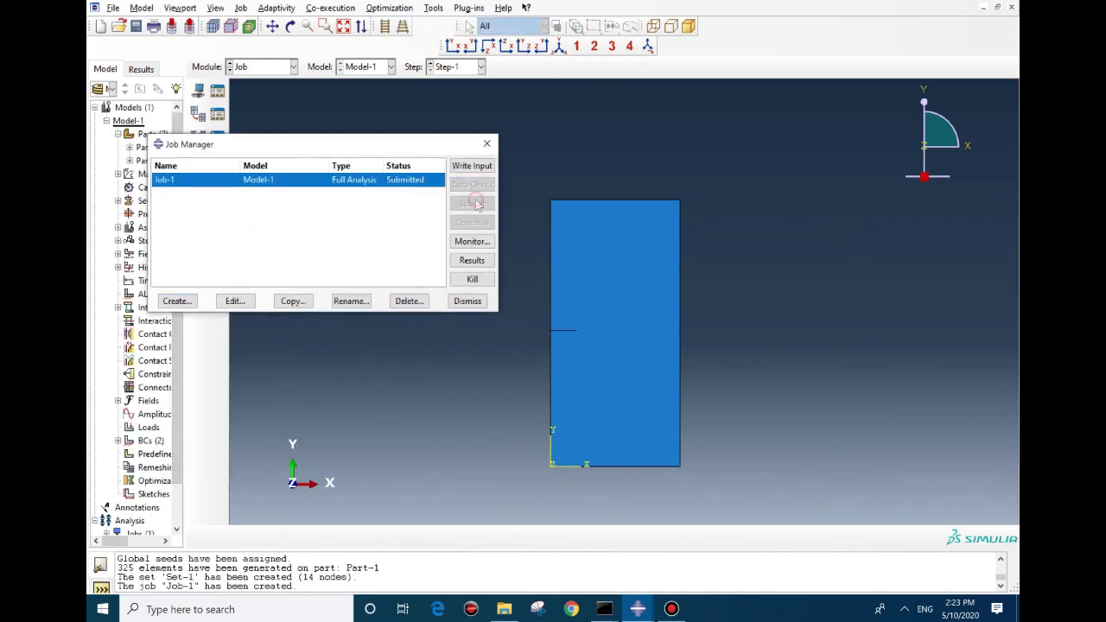
{"action": "left_click", "coordinate": [471, 260]}
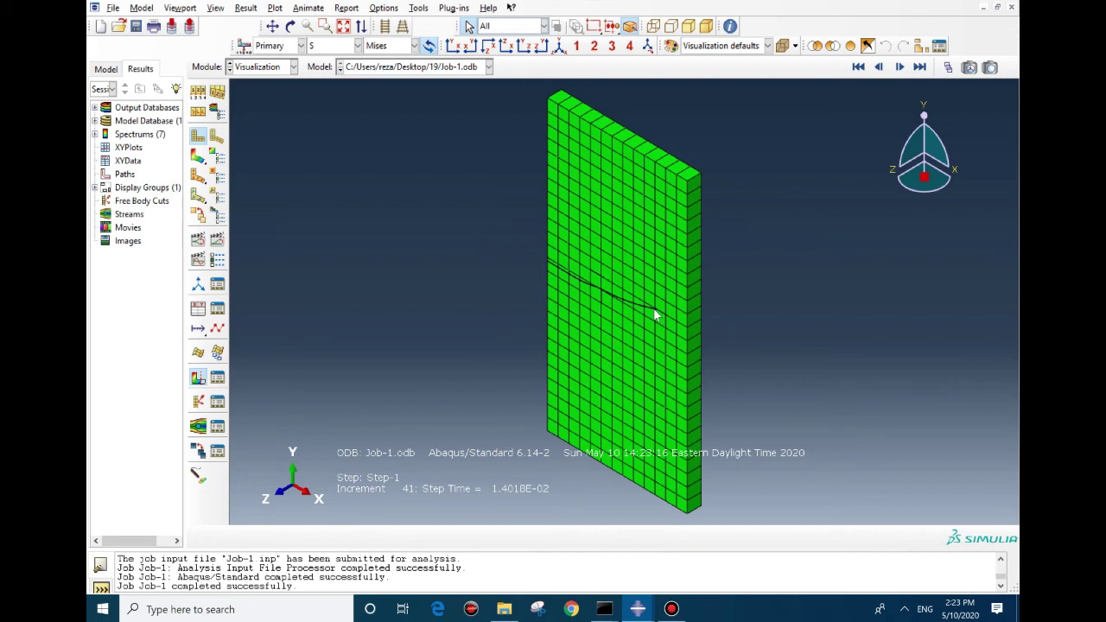
Step: Plot Mises stress on the deformed plate and scrub the Frame Selector through the increments
{"action": "left_click", "coordinate": [198, 156]}
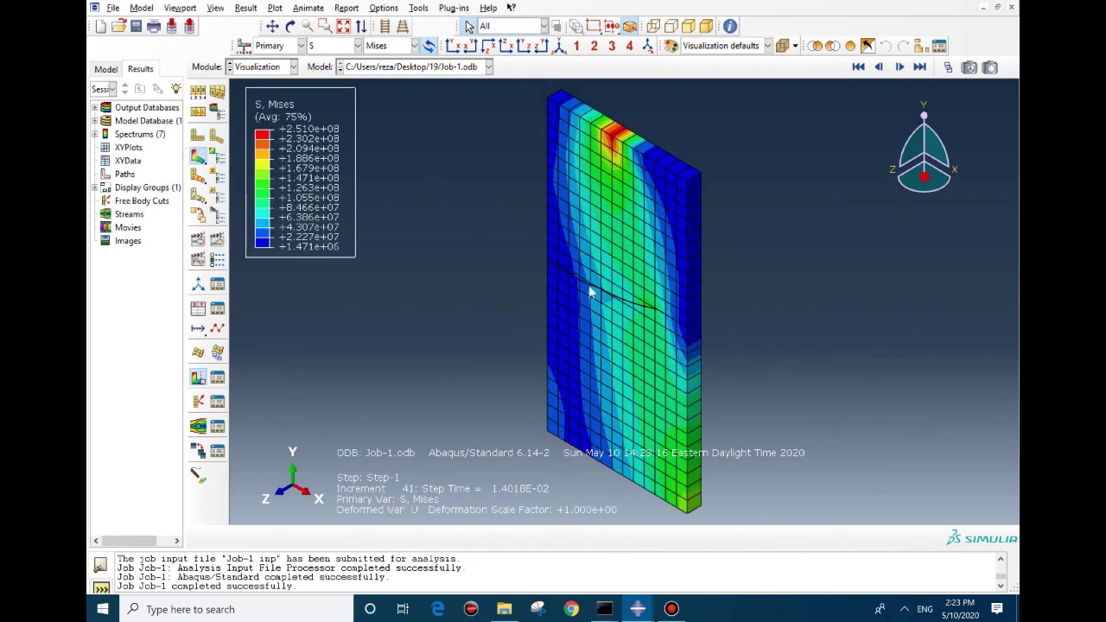
{"action": "left_click", "coordinate": [899, 67]}
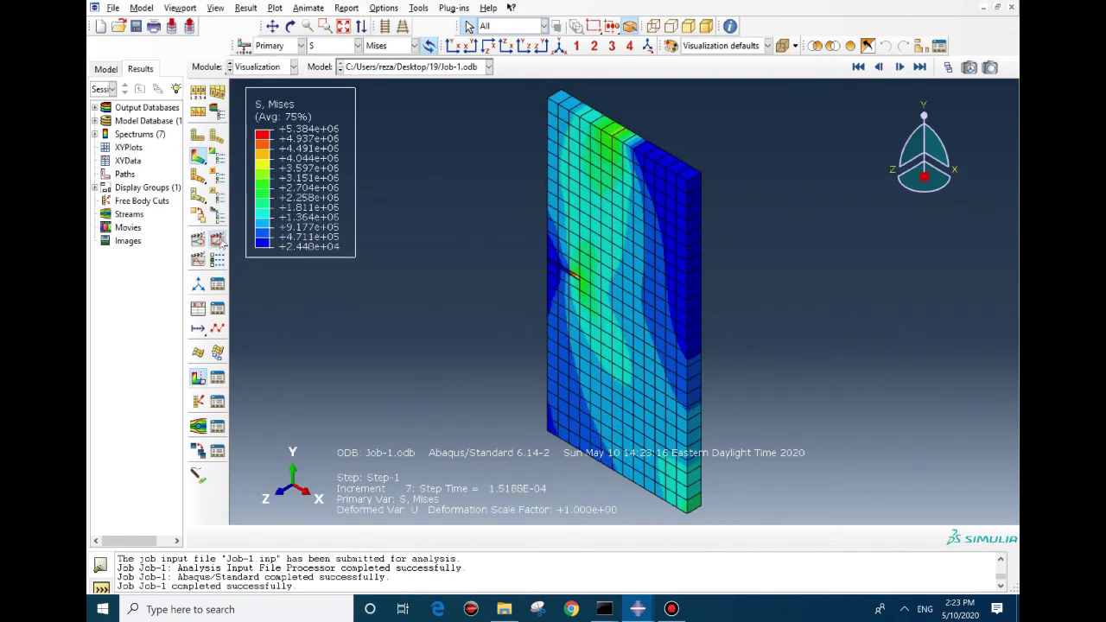
{"action": "left_click", "coordinate": [948, 67]}
{"action": "left_click_drag", "start_coordinate": [170, 314], "coordinate": [296, 318]}
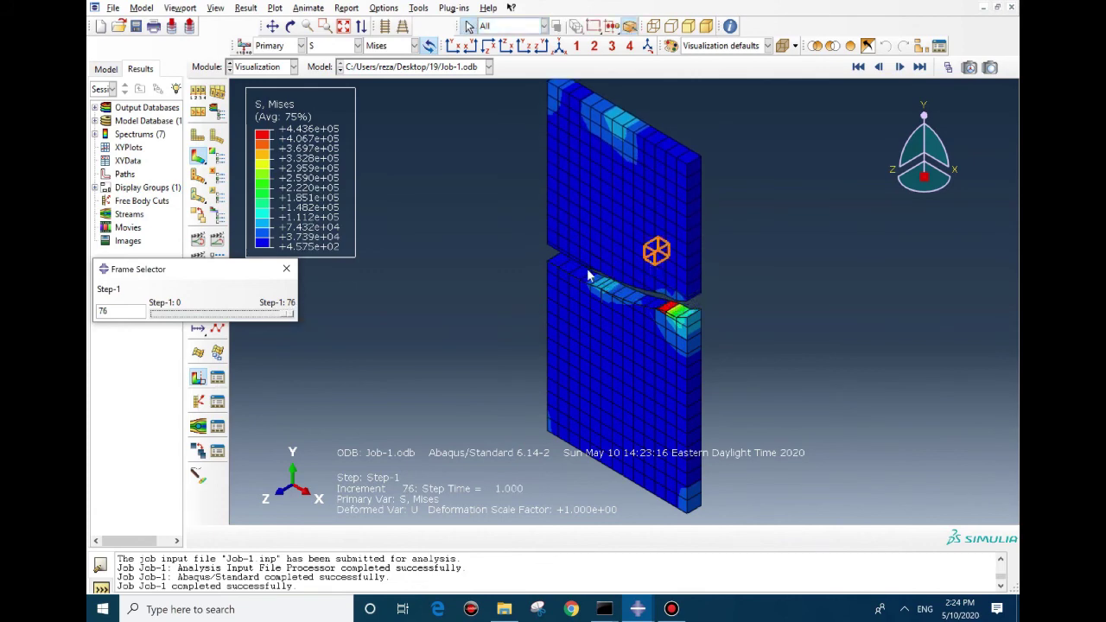
{"action": "left_click_drag", "start_coordinate": [287, 315], "coordinate": [177, 313]}
Step: Switch the contour to LE Max. Principal strain and advance to final increment 76
{"action": "left_click", "coordinate": [332, 46]}
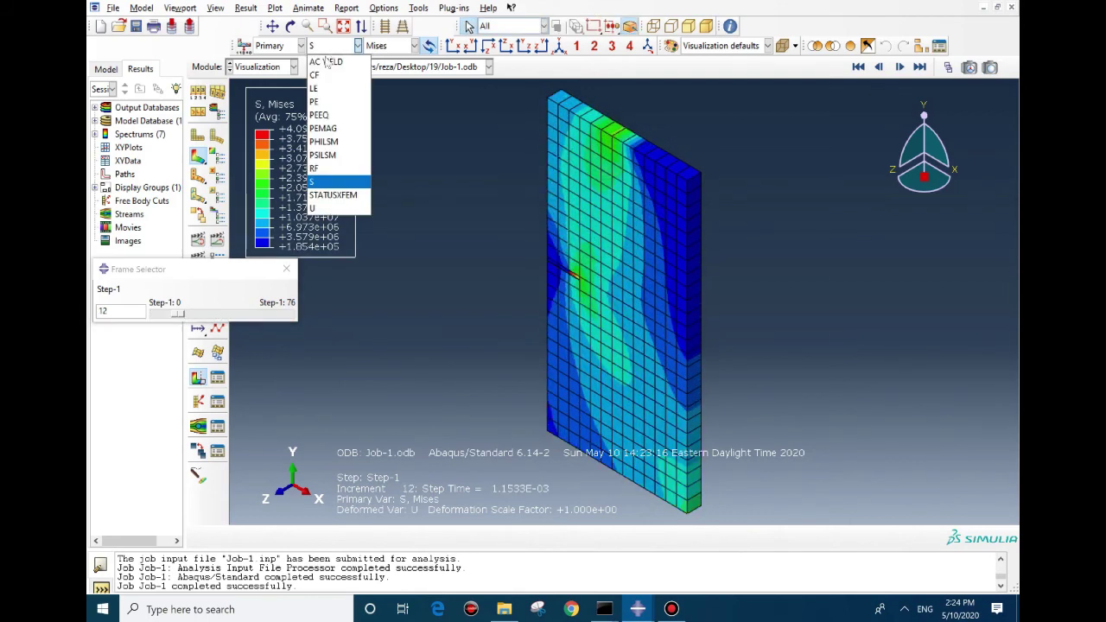
{"action": "left_click", "coordinate": [320, 88]}
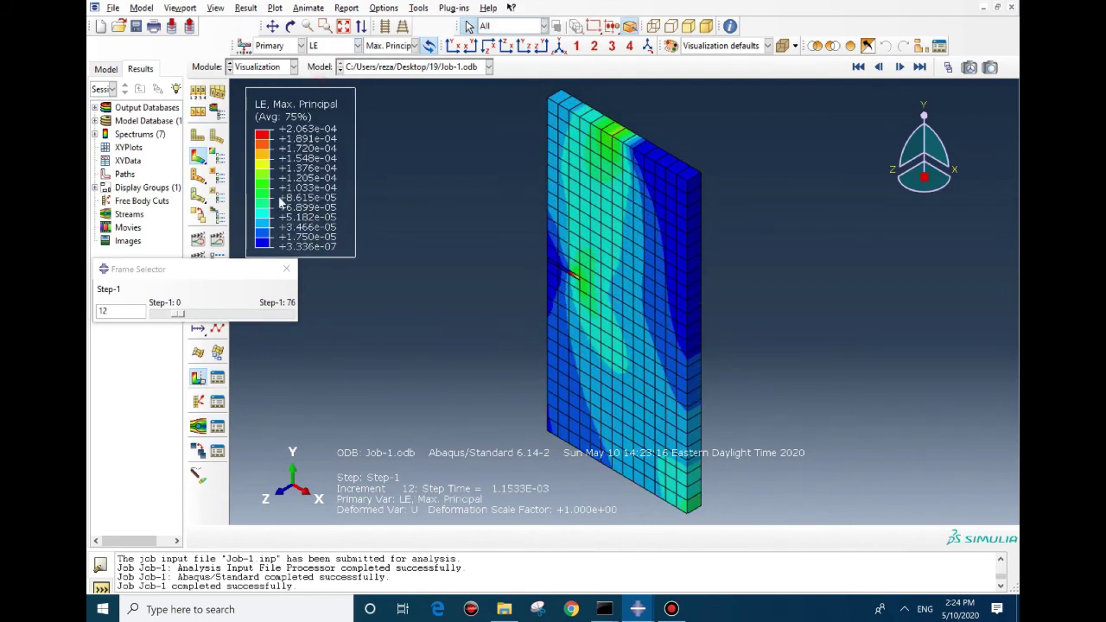
{"action": "left_click", "coordinate": [175, 316]}
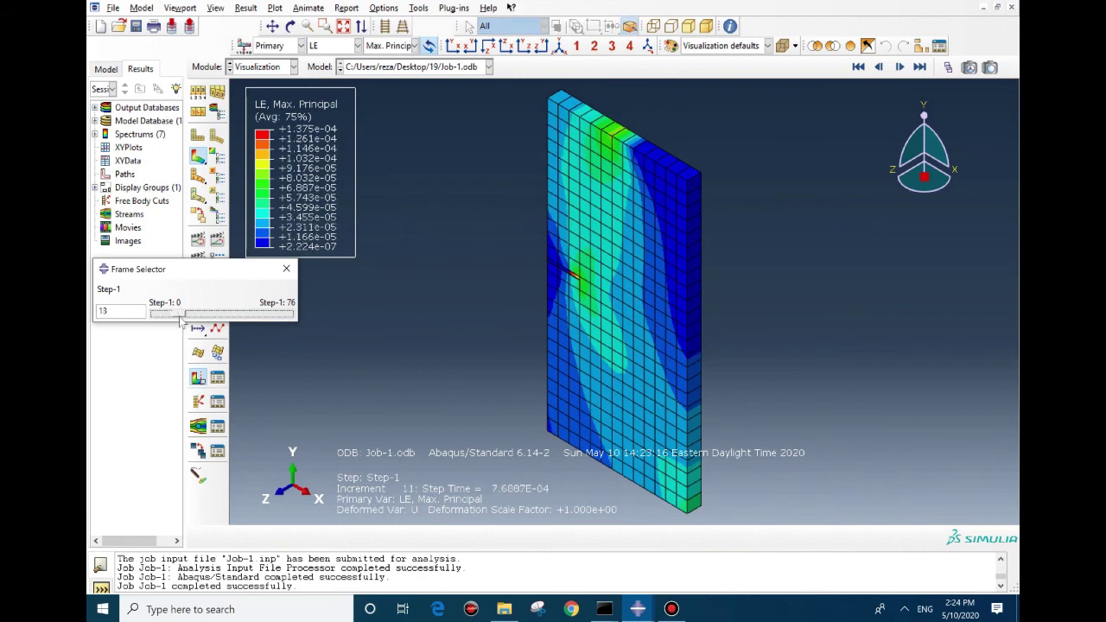
{"action": "left_click_drag", "start_coordinate": [180, 316], "coordinate": [217, 316]}
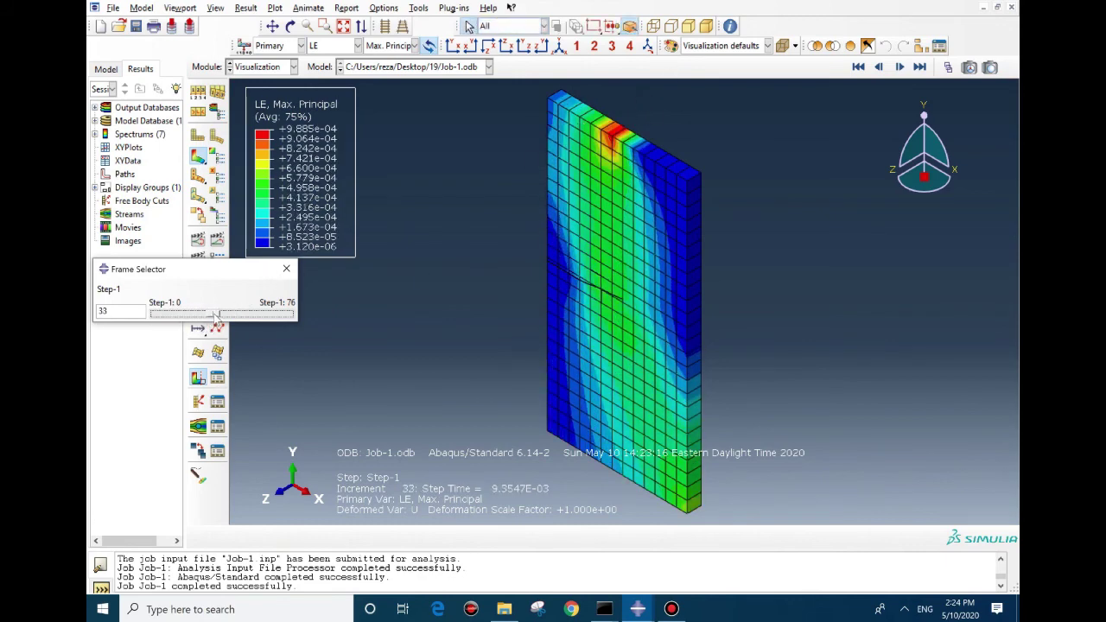
{"action": "left_click_drag", "start_coordinate": [217, 316], "coordinate": [290, 321]}
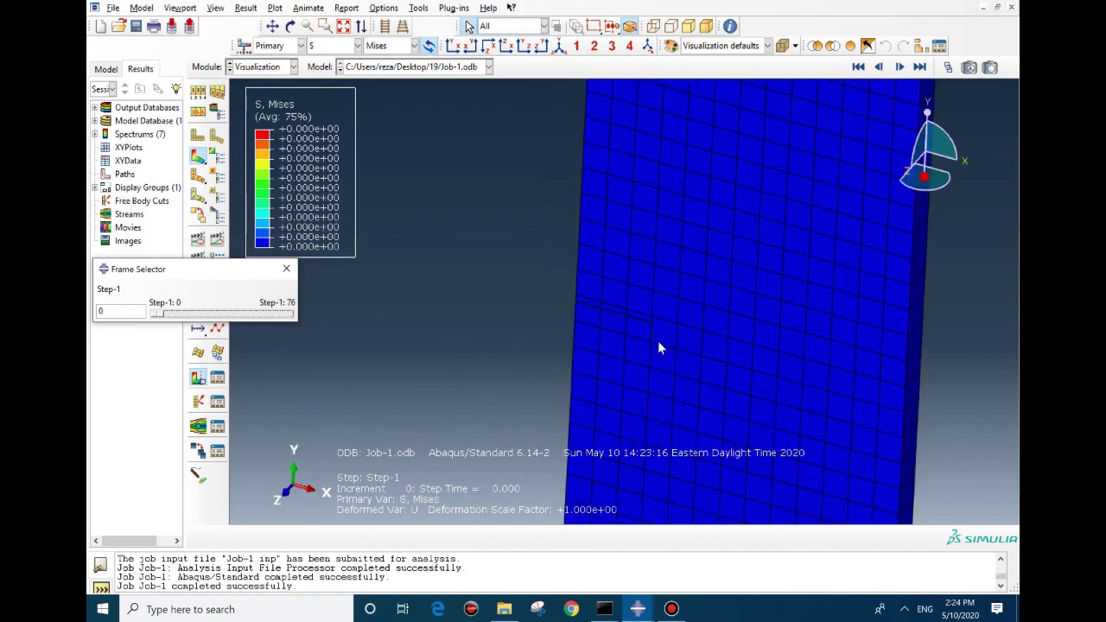
Step: Zoom in on the crack tip and step the Mises plot through increments 11, 31 and 68
{"action": "scroll", "coordinate": [652, 332], "scroll_direction": "up", "scroll_amount": 3}
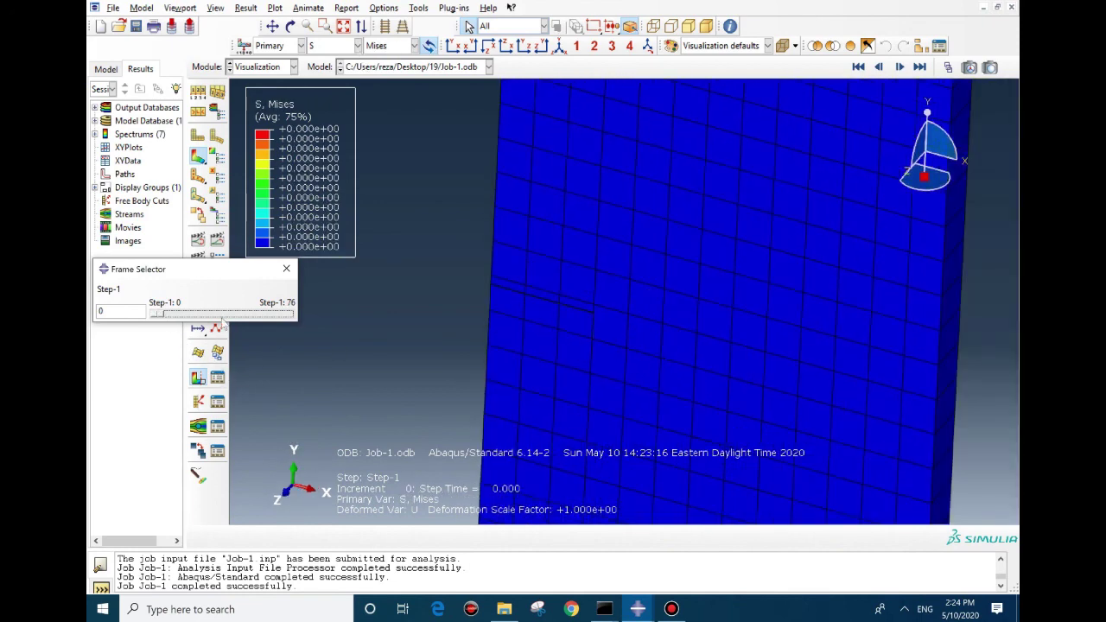
{"action": "scroll", "coordinate": [663, 328], "scroll_direction": "up", "scroll_amount": 3}
{"action": "scroll", "coordinate": [505, 323], "scroll_direction": "up", "scroll_amount": 1}
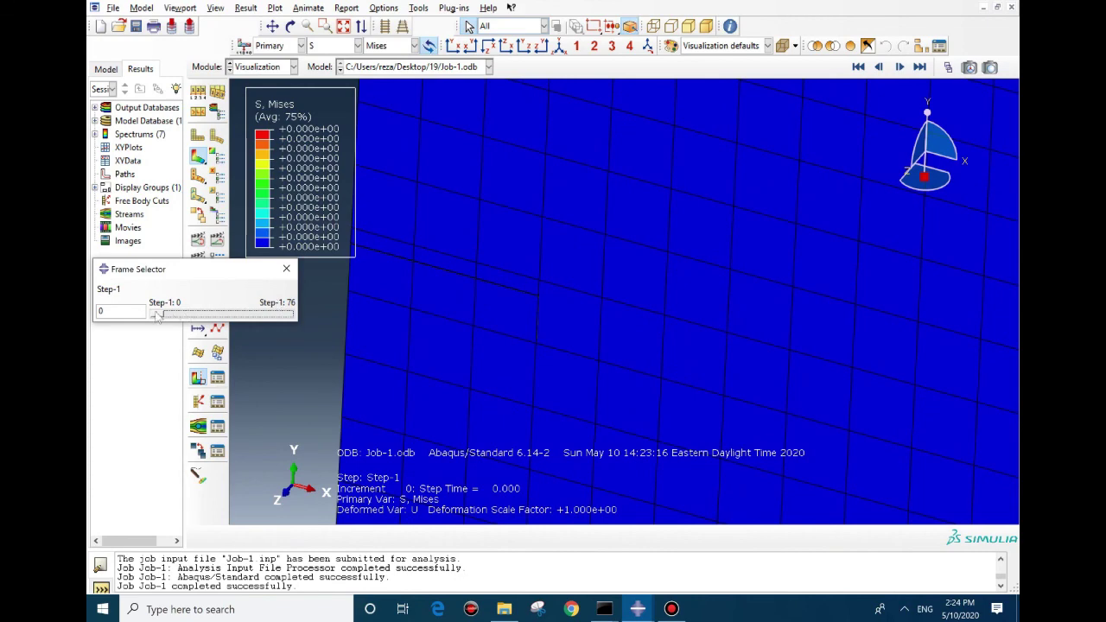
{"action": "left_click_drag", "start_coordinate": [155, 313], "coordinate": [192, 326]}
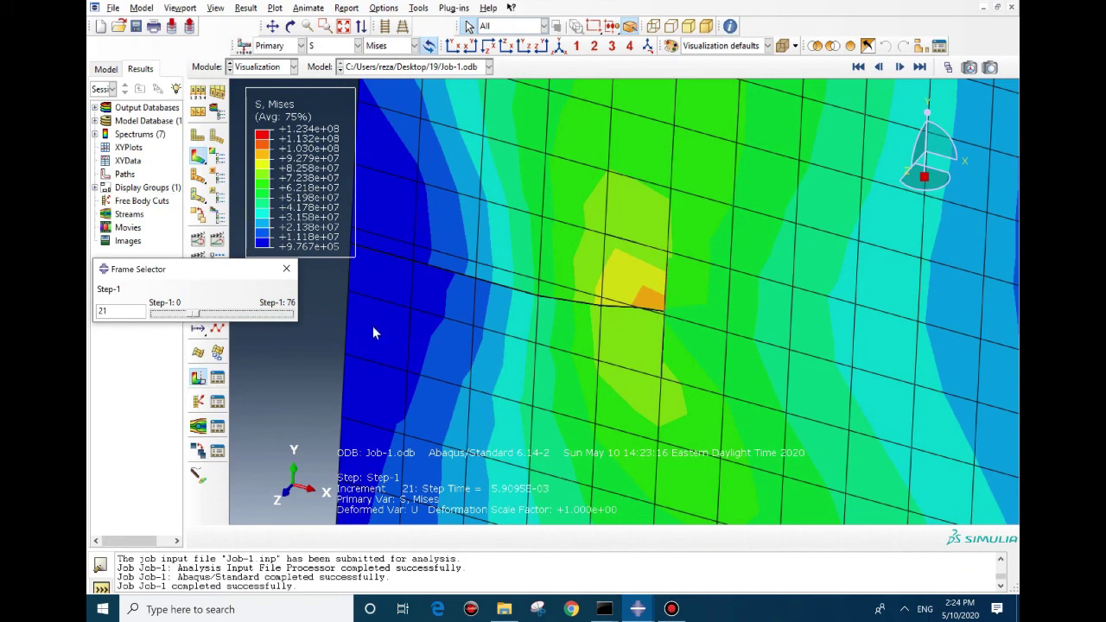
{"action": "left_click_drag", "start_coordinate": [192, 315], "coordinate": [221, 316]}
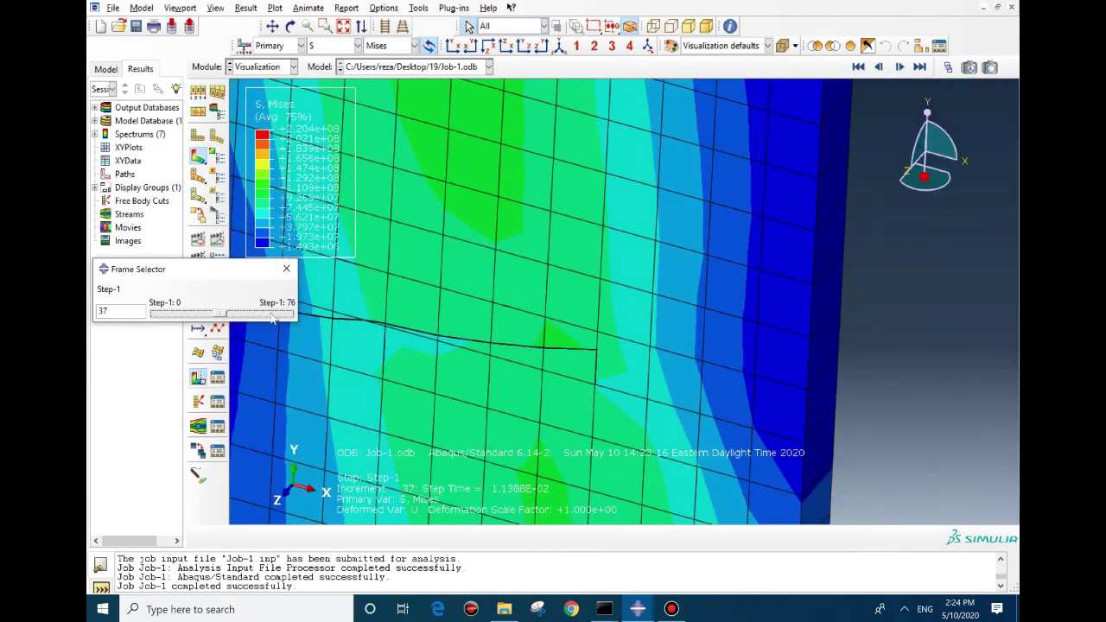
{"action": "left_click_drag", "start_coordinate": [220, 316], "coordinate": [284, 323]}
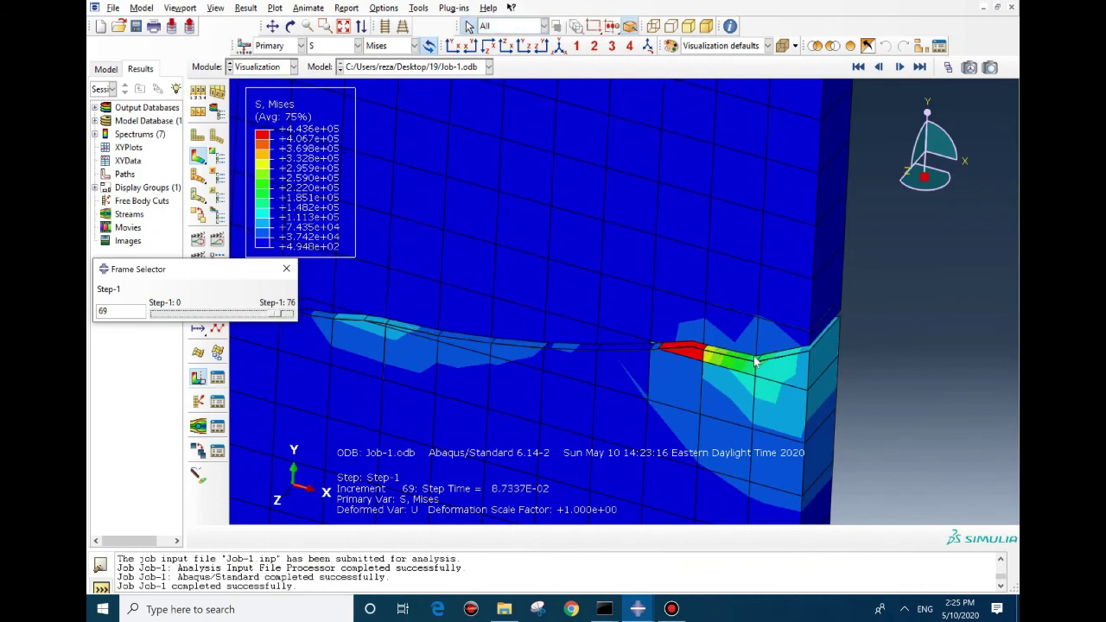
{"action": "scroll", "coordinate": [785, 258], "scroll_direction": "down", "scroll_amount": 5}
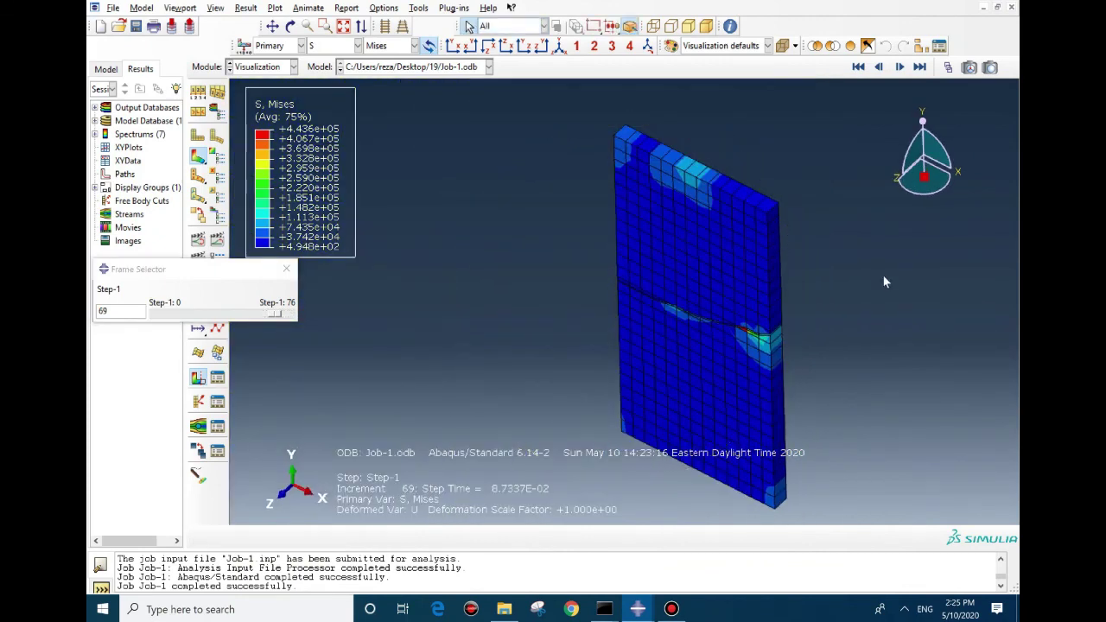